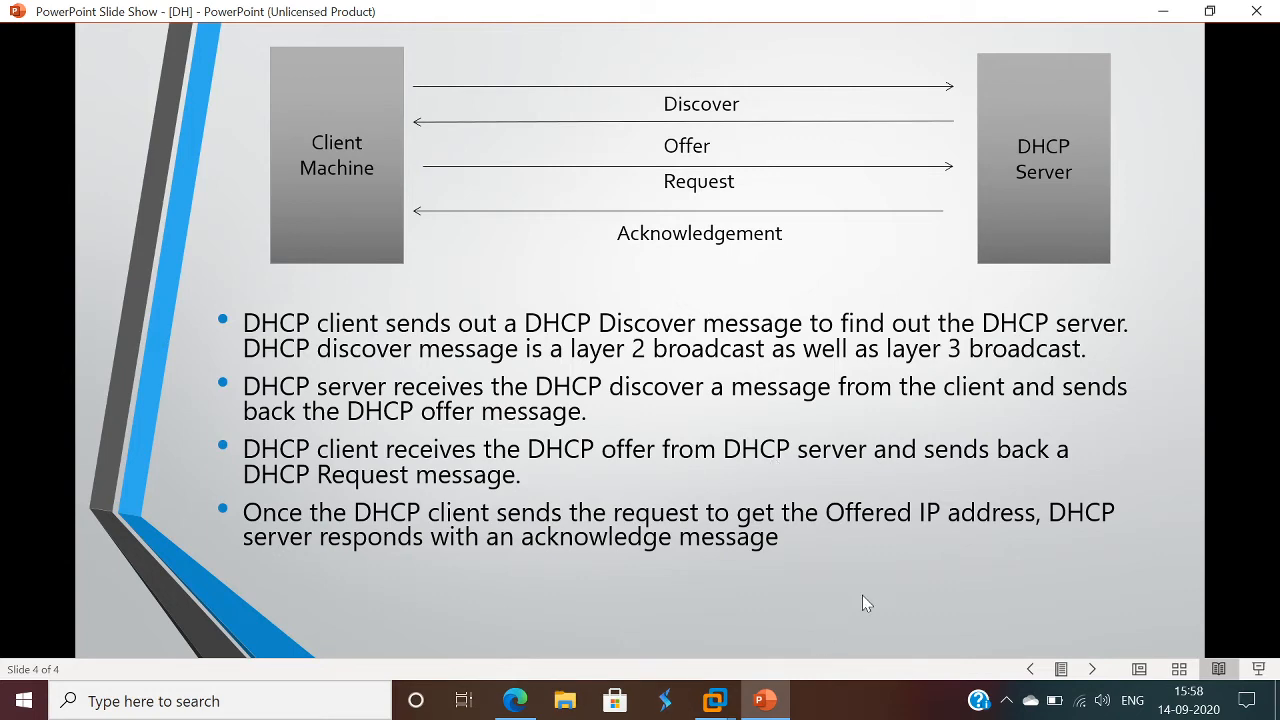
- Switch to the WINDC01 virtual machine in VMware Workstation and sign in to VMLAB\Administrator with the account password
click(714, 704)
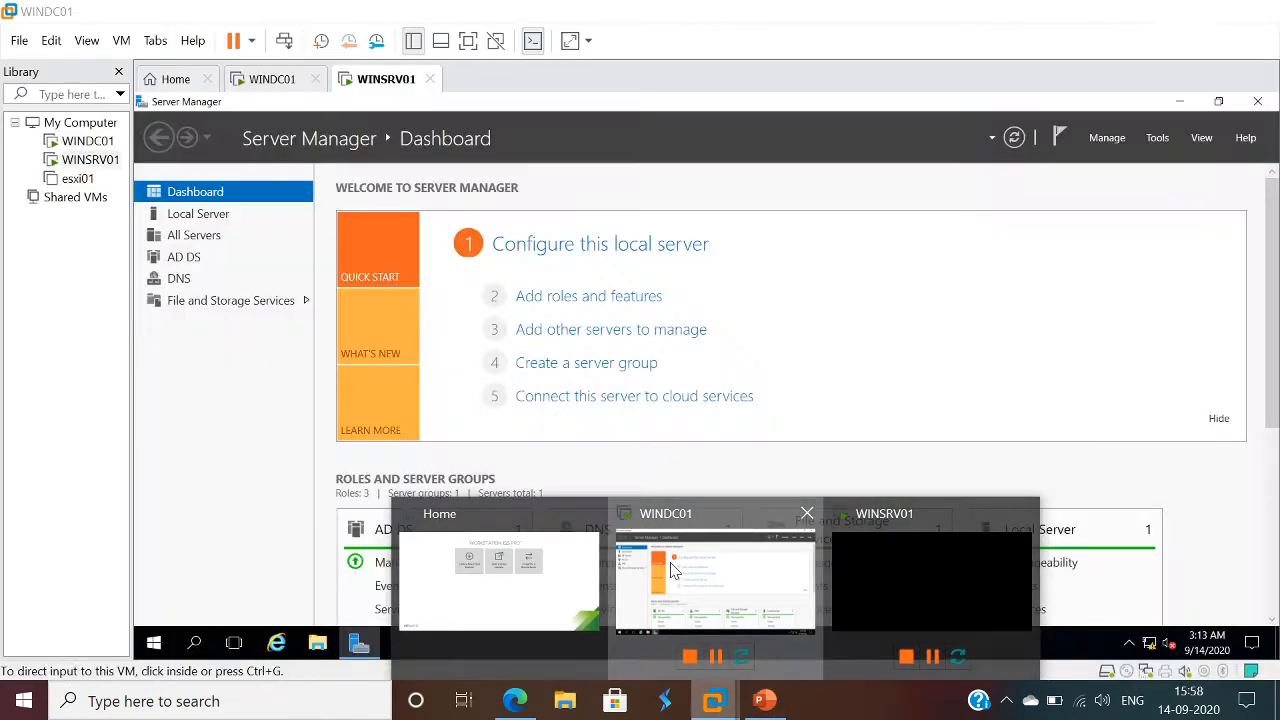
click(777, 586)
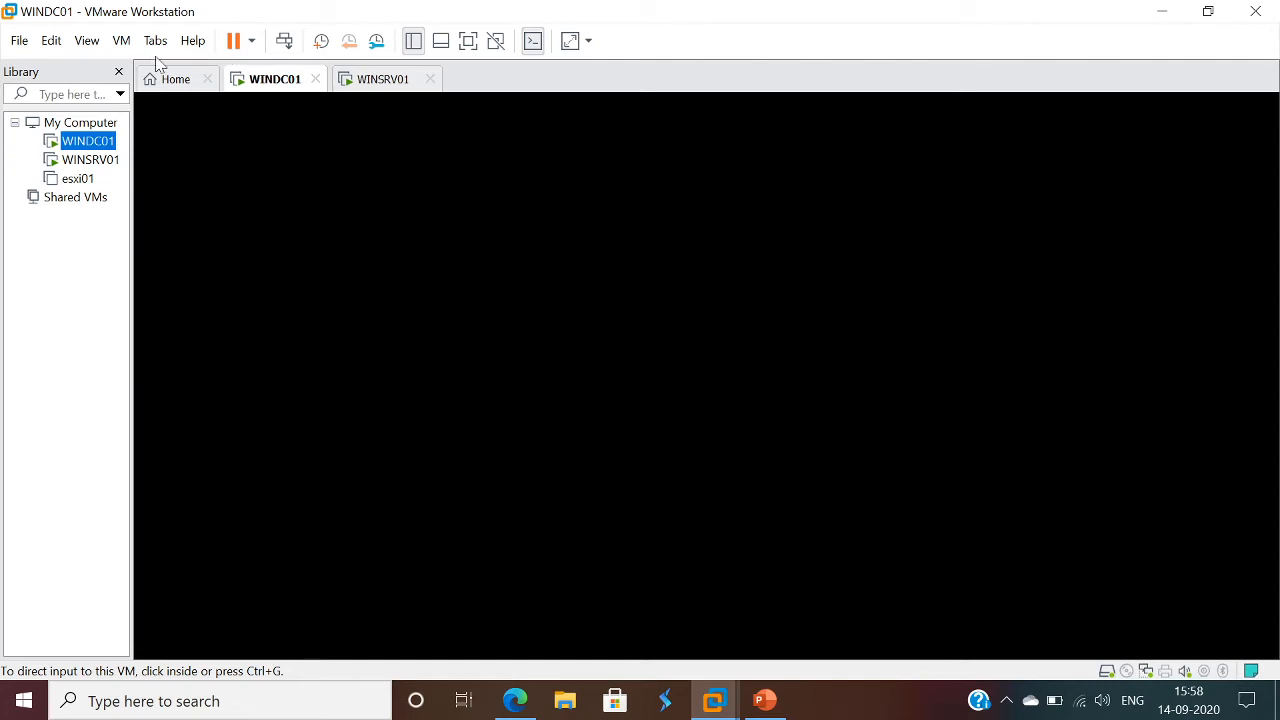
click(121, 40)
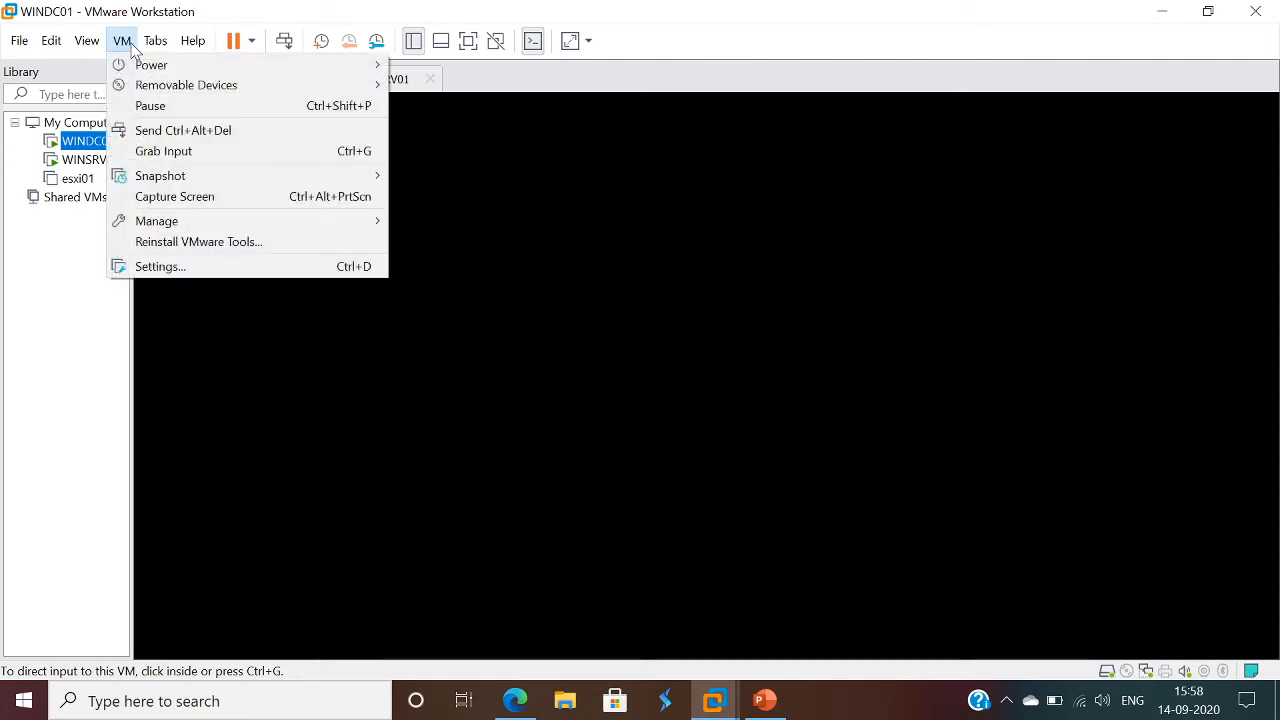
click(240, 130)
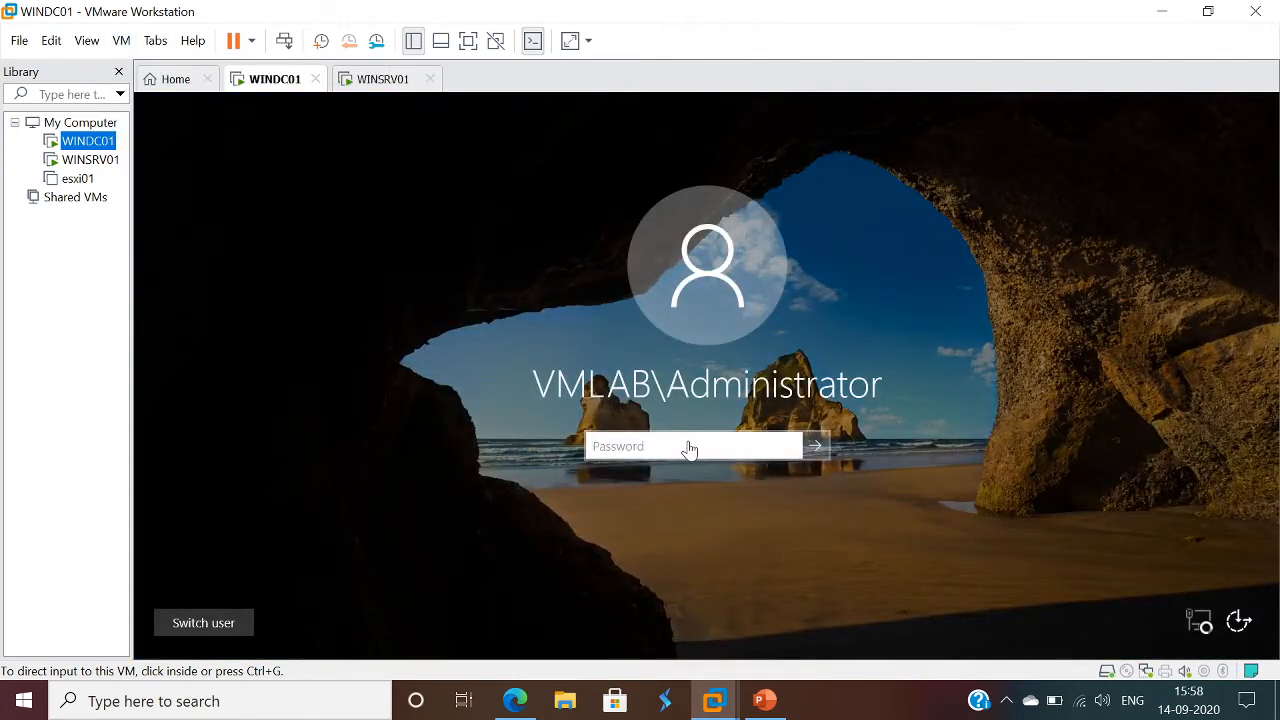
click(686, 449)
text(*******)
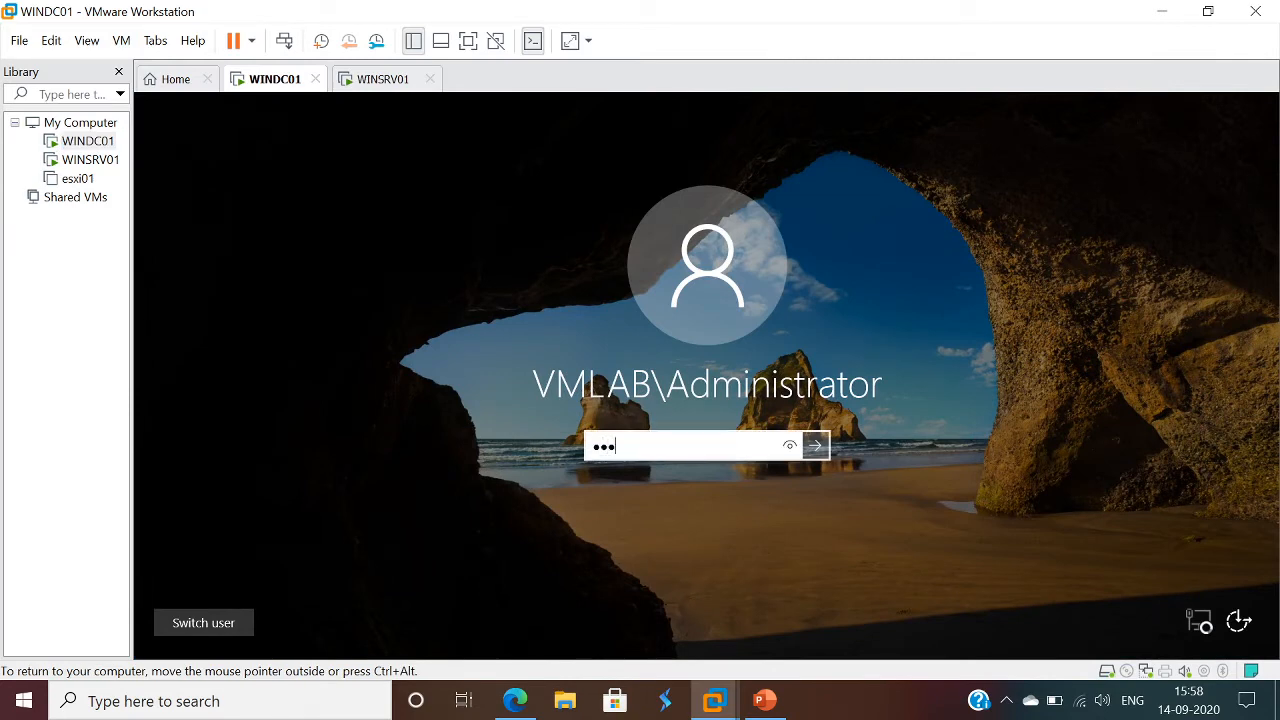
text(***)
key(Return)
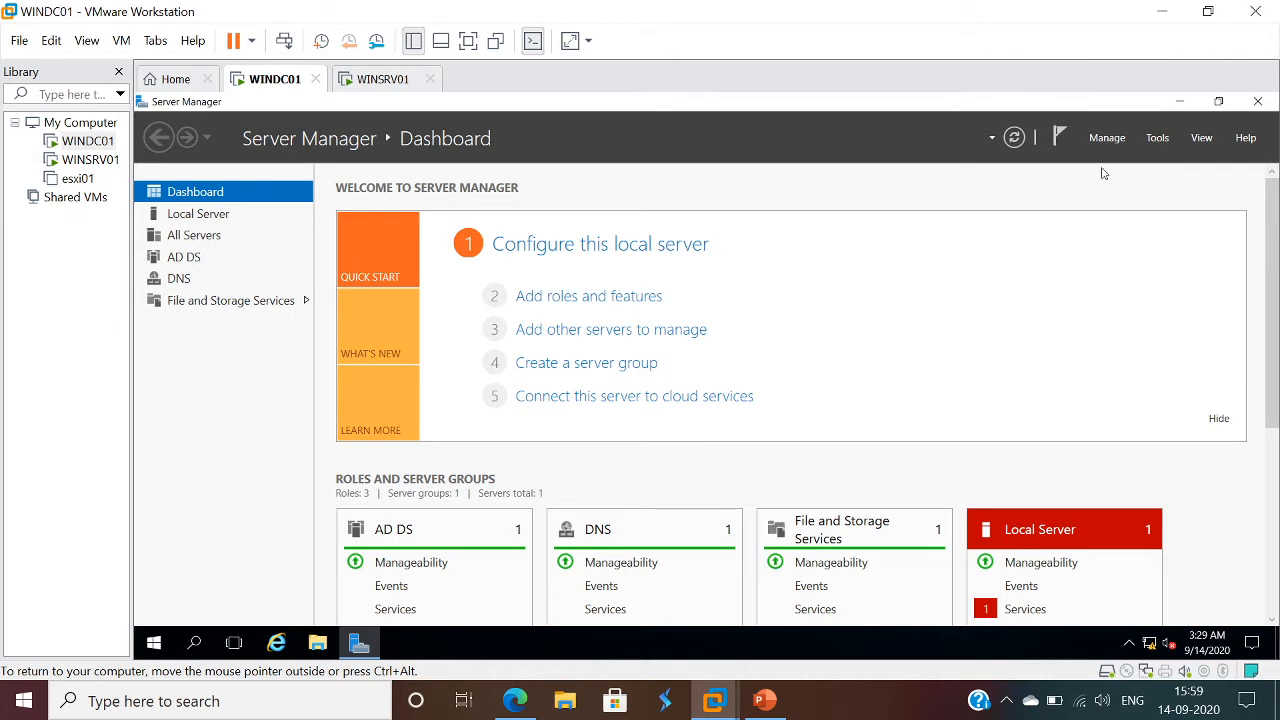
- Start adding roles and features with a role-based or feature-based installation on the server WINDC01.vmlab.local
click(1156, 141)
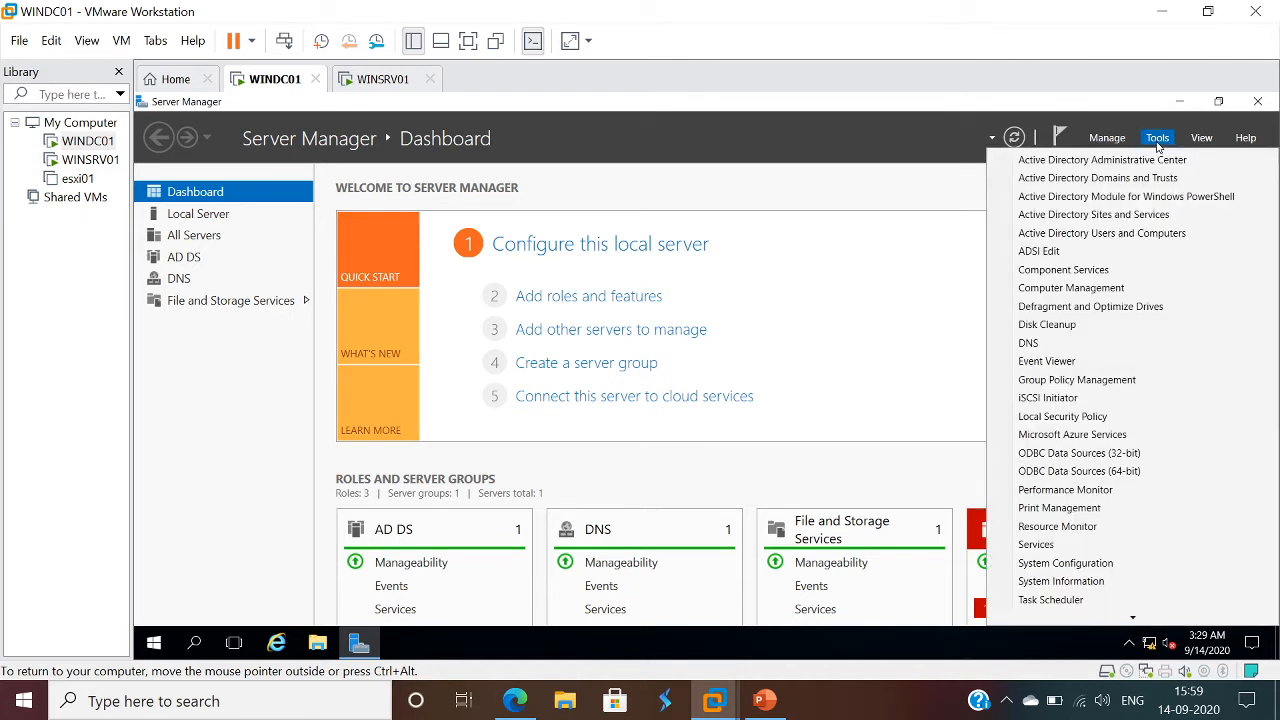
click(540, 298)
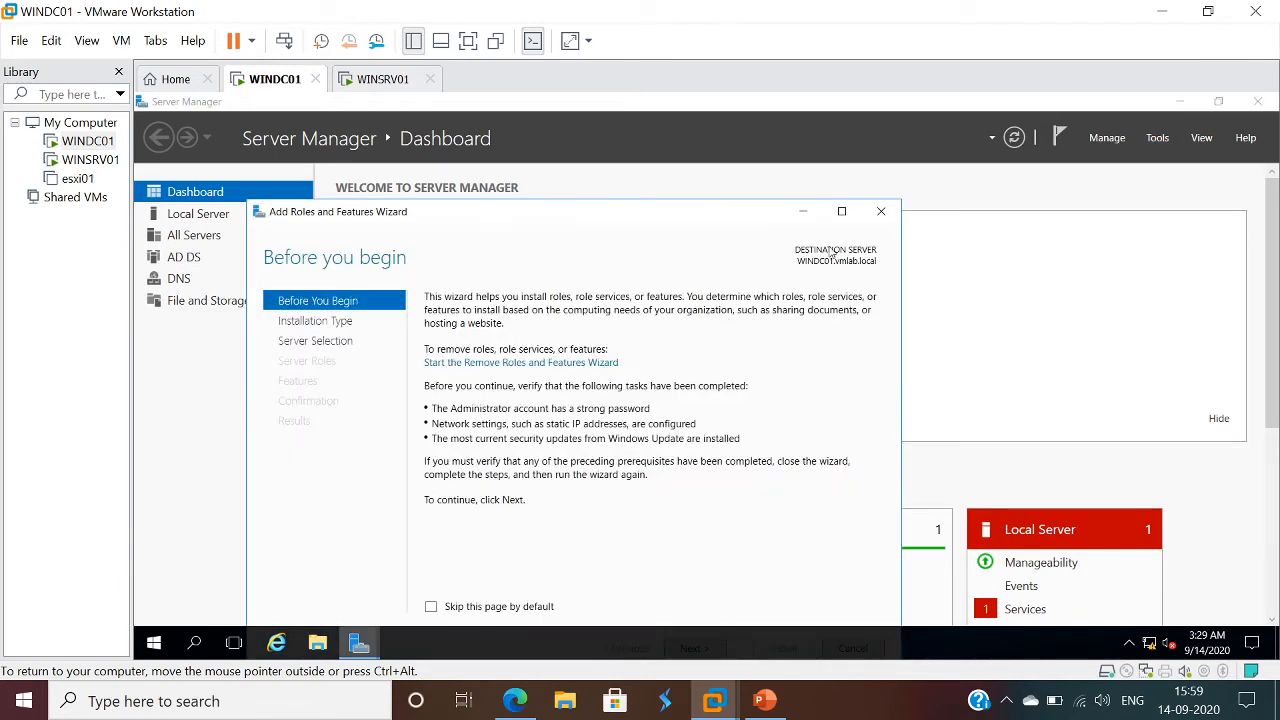
click(841, 211)
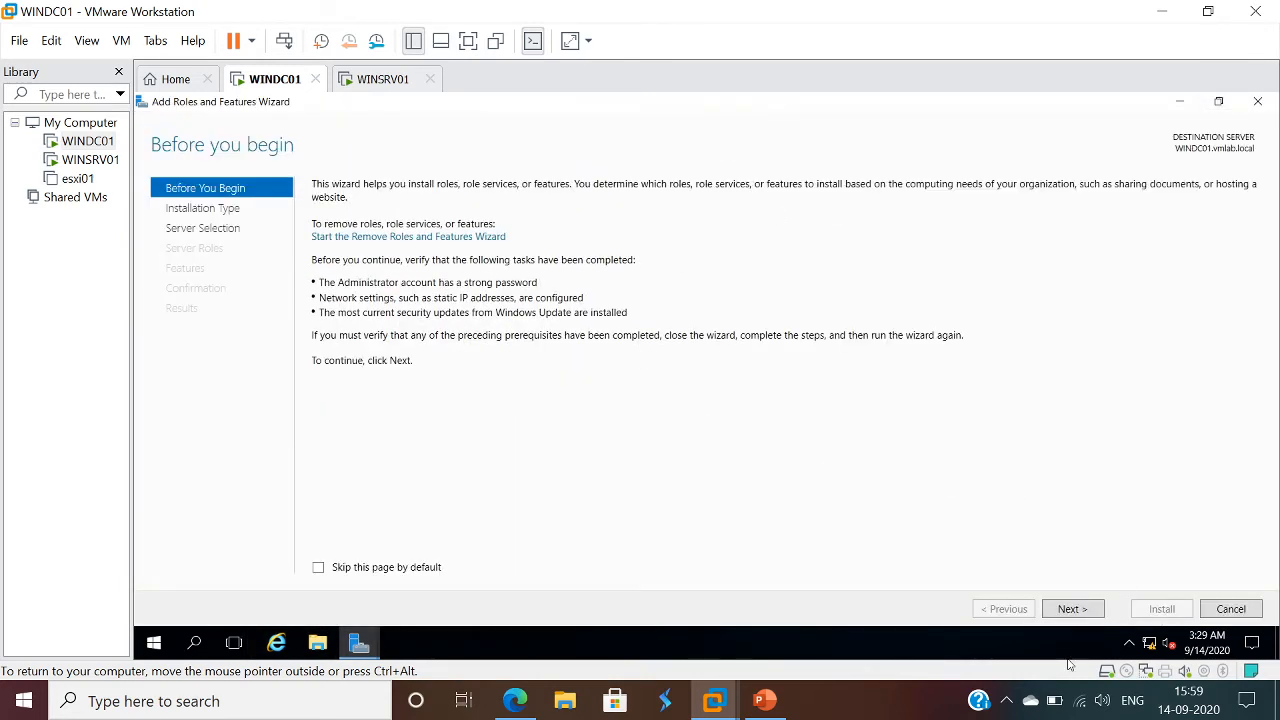
click(1072, 612)
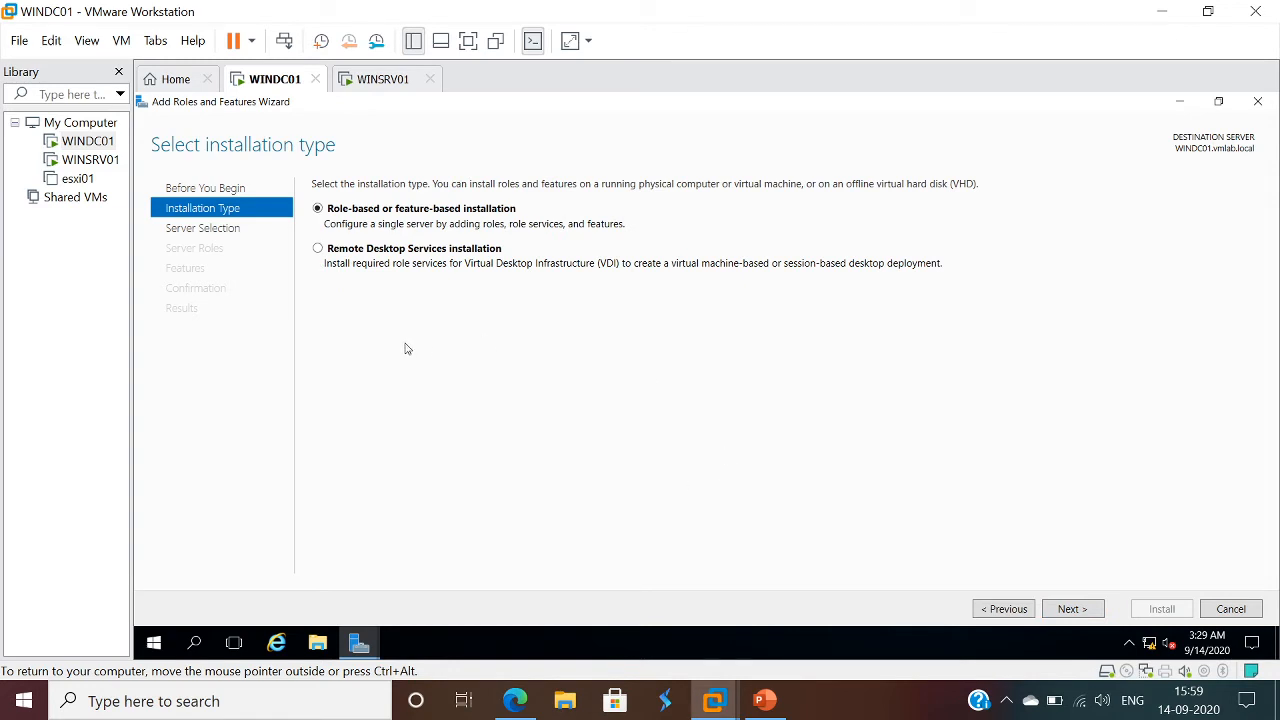
click(1070, 611)
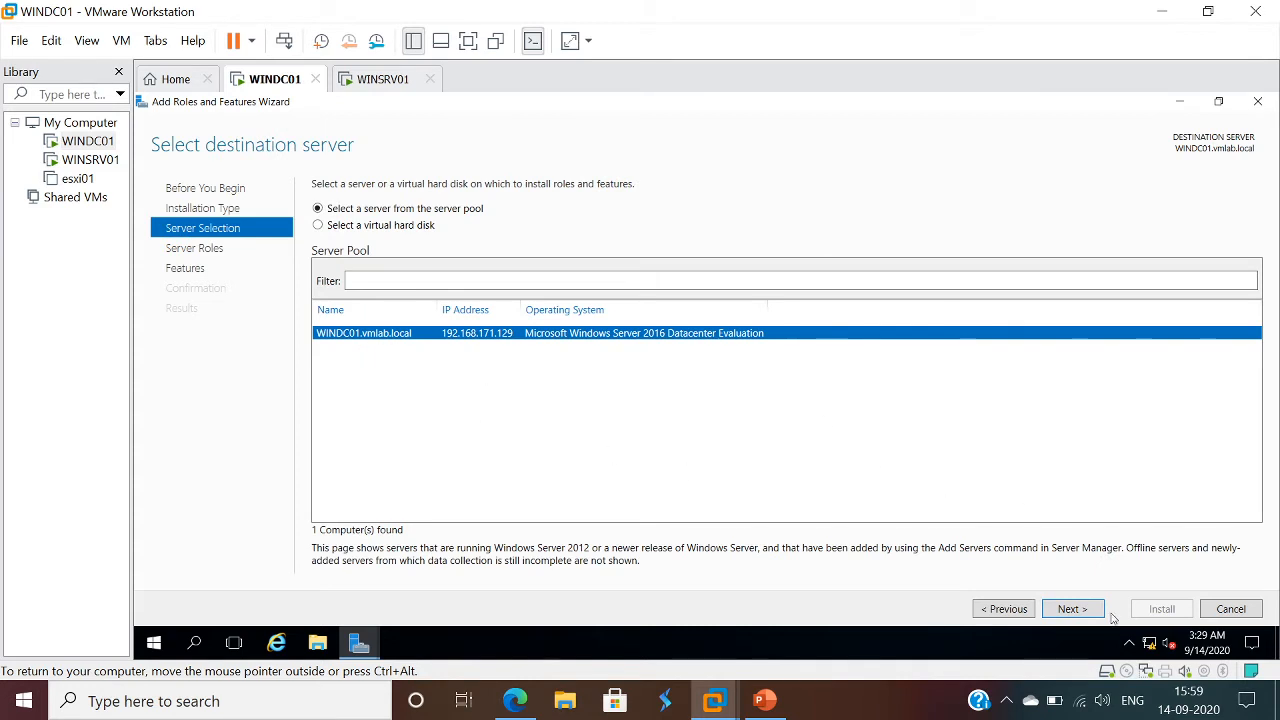
click(1070, 610)
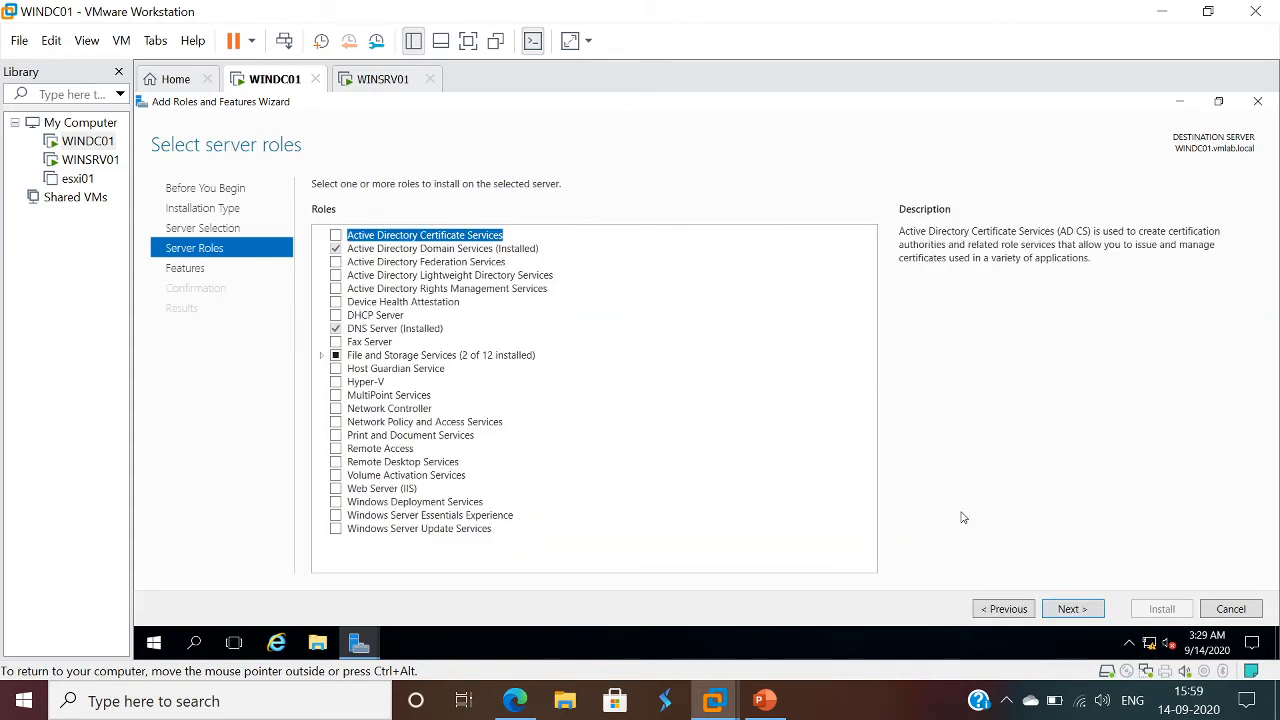
- Install the DHCP Server role with its required management tools, continuing despite the static IP validation warning
click(336, 315)
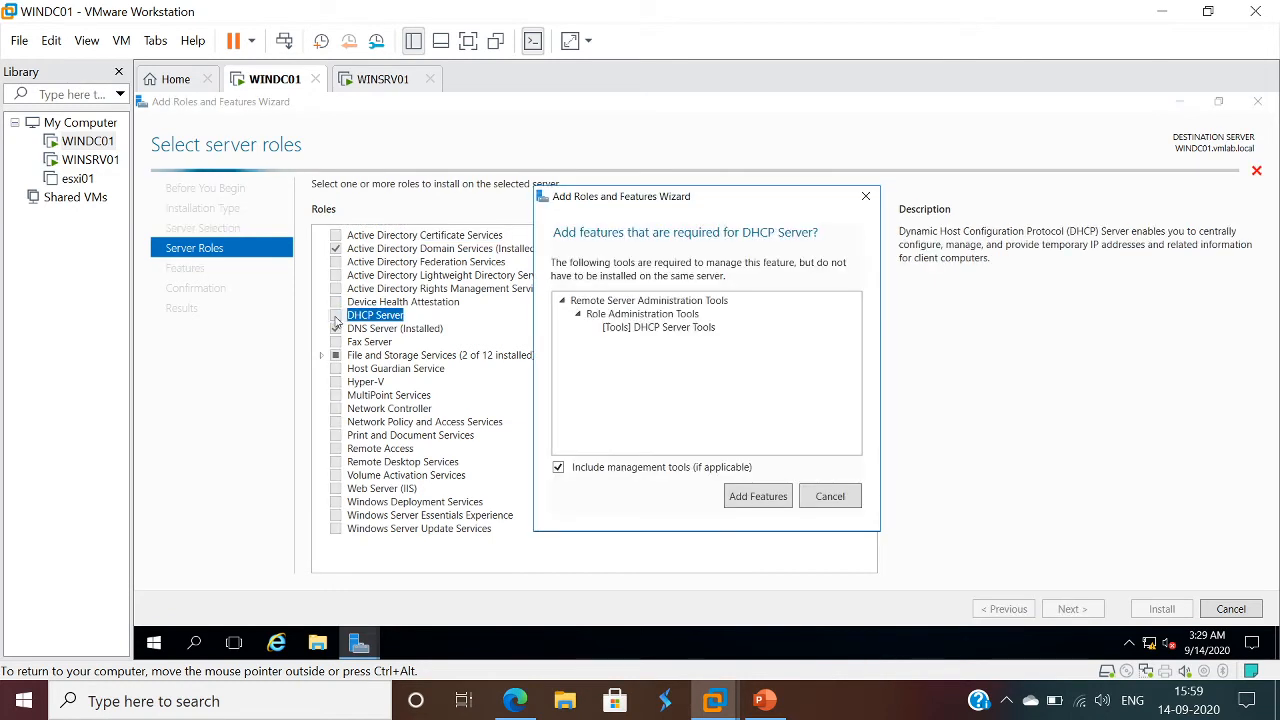
click(758, 497)
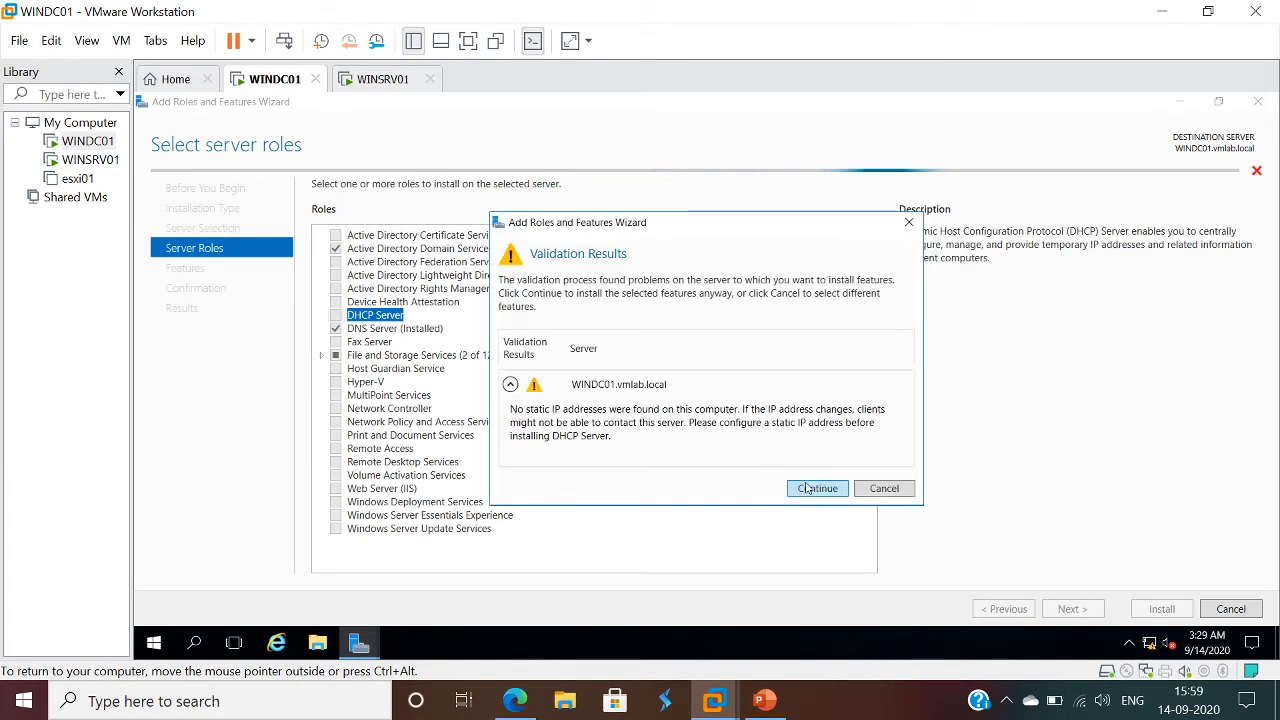
click(808, 488)
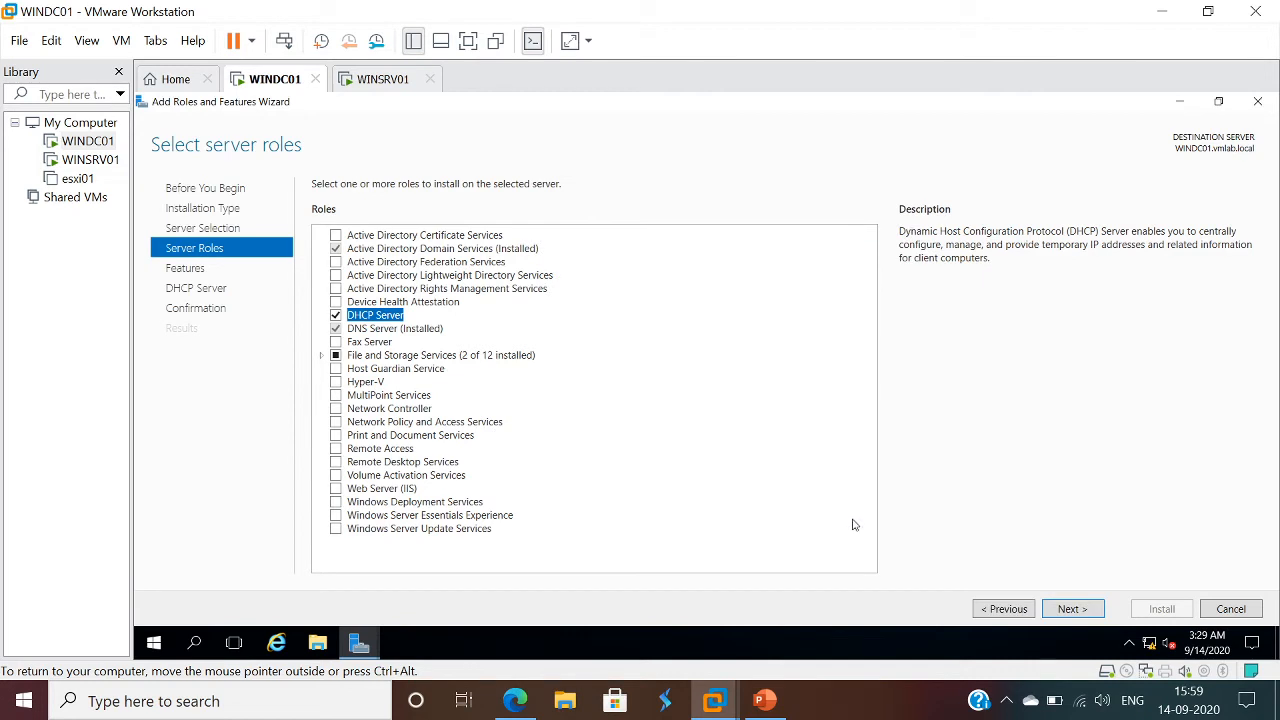
click(1072, 609)
click(1072, 609)
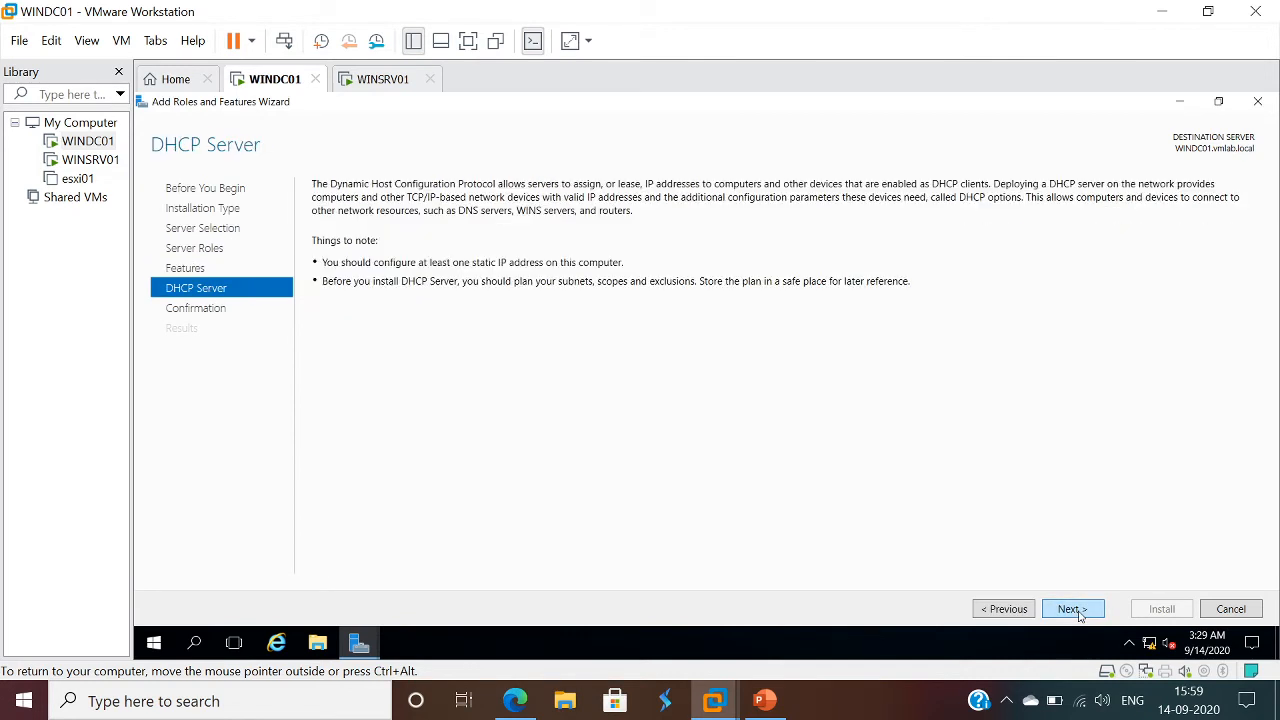
click(1074, 609)
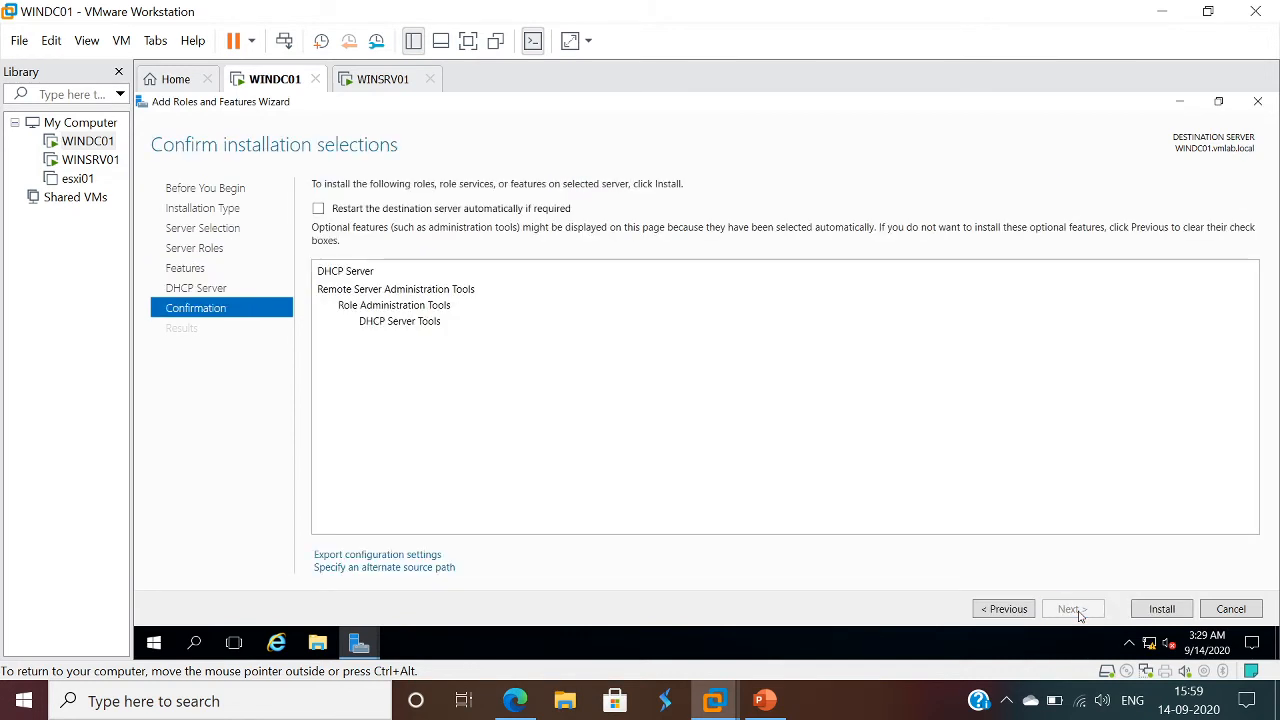
click(1160, 610)
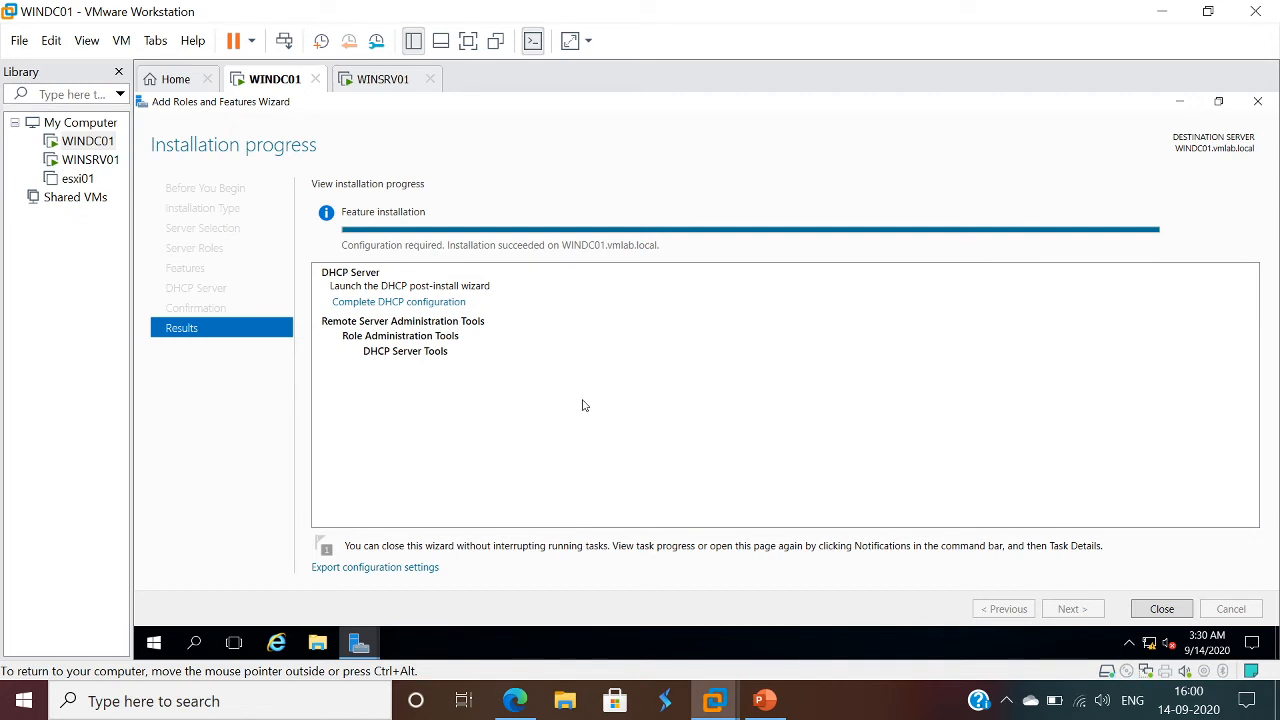
- Complete the DHCP post-install configuration, authorizing the server with the VMLAB\Administrator credentials, and close the wizards
click(369, 303)
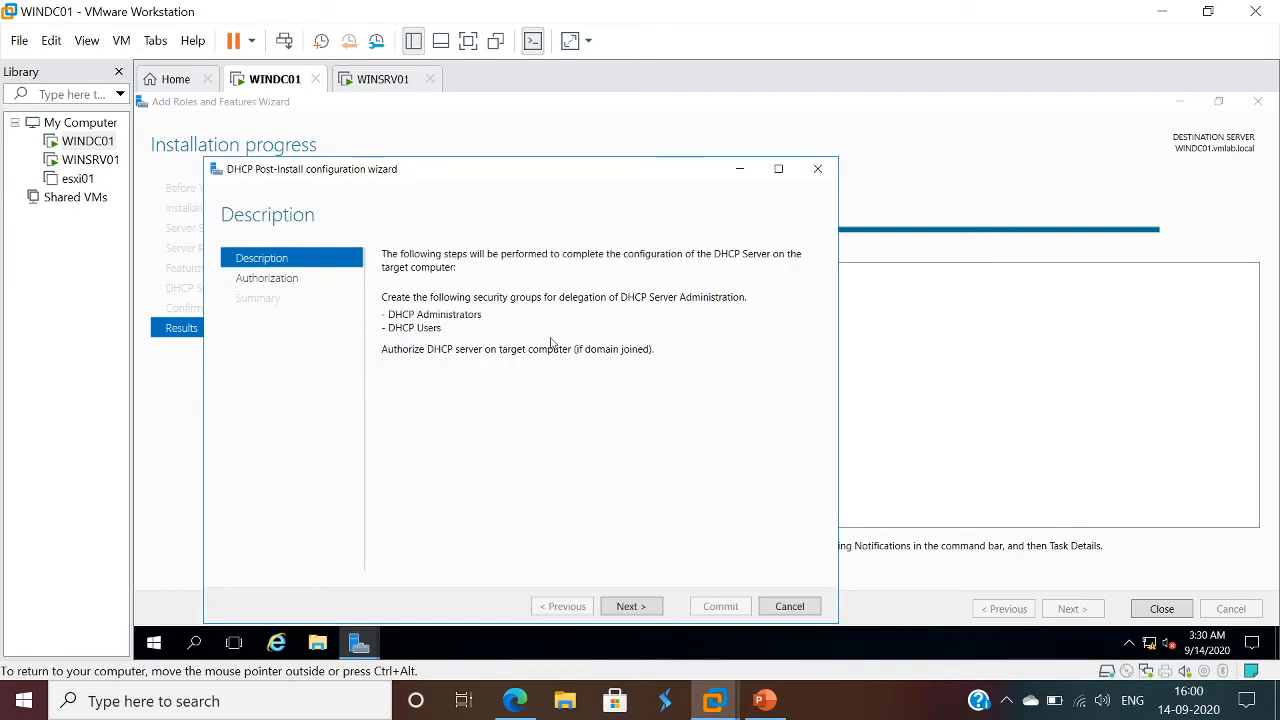
click(630, 608)
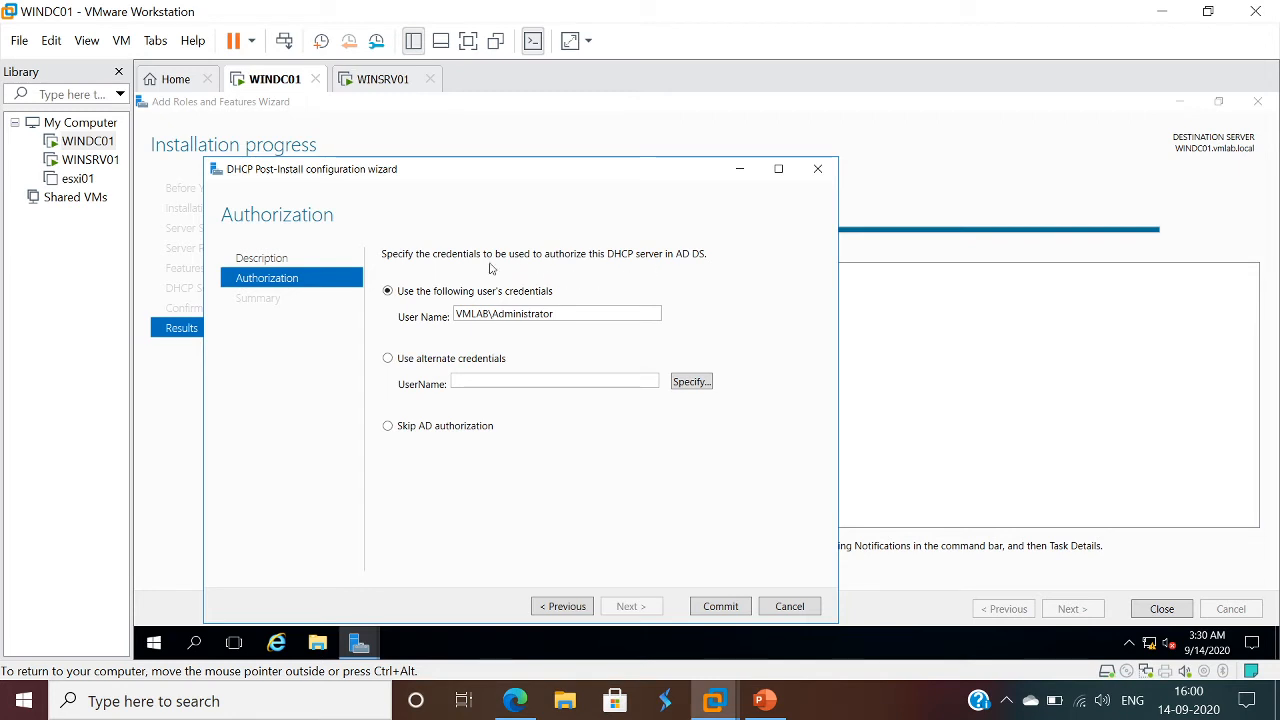
click(720, 606)
click(720, 606)
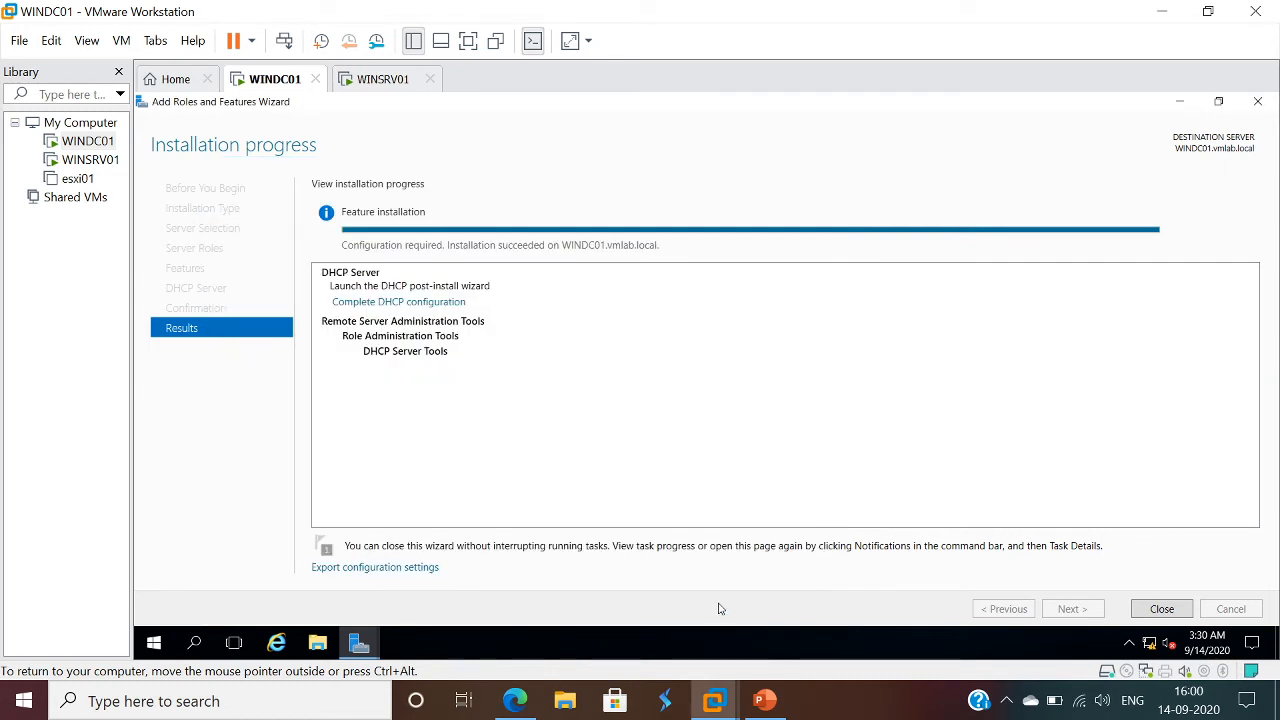
click(1258, 103)
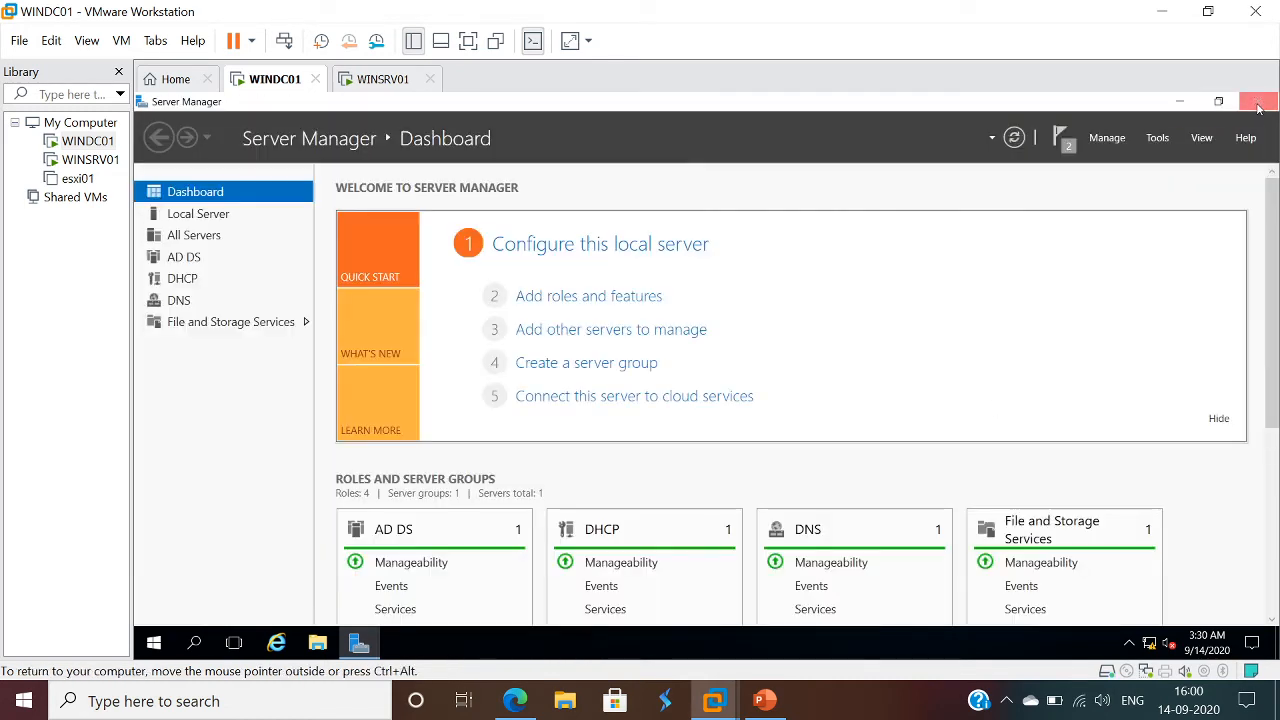
- Open the DHCP management console and expand the windc01.vmlab.local server with its IPv4 and IPv6 nodes
click(1157, 139)
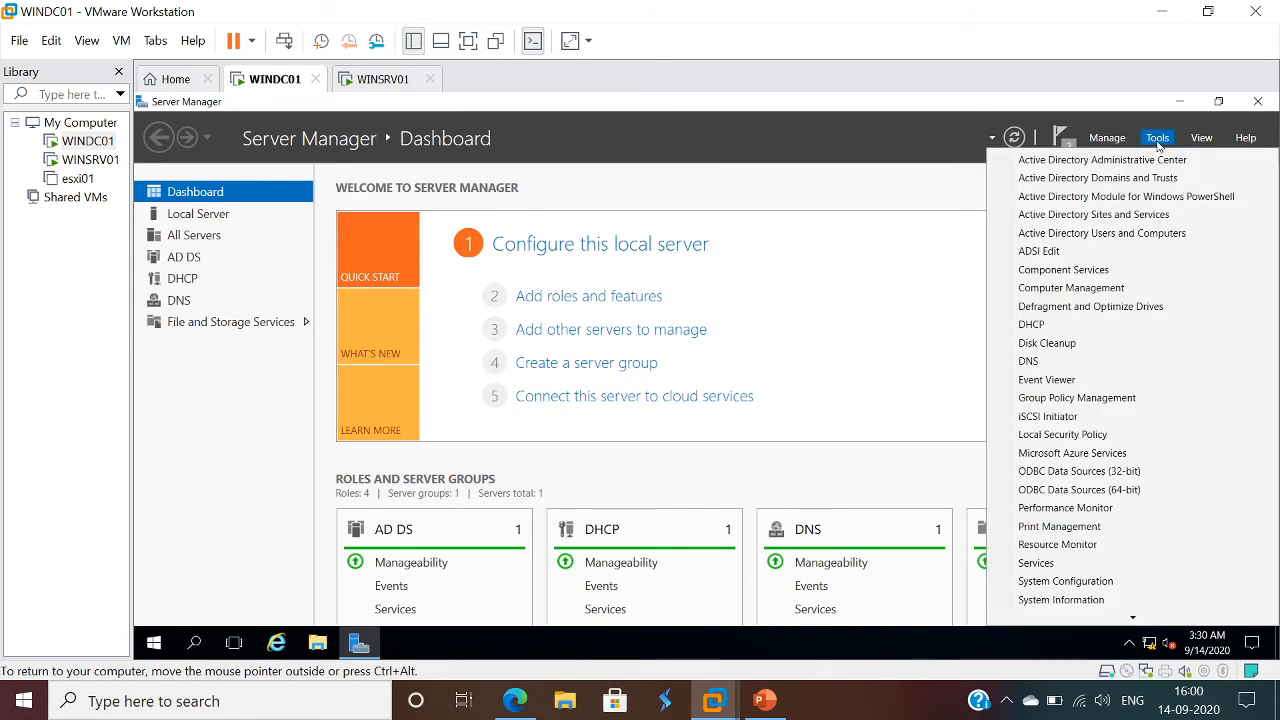
click(1044, 325)
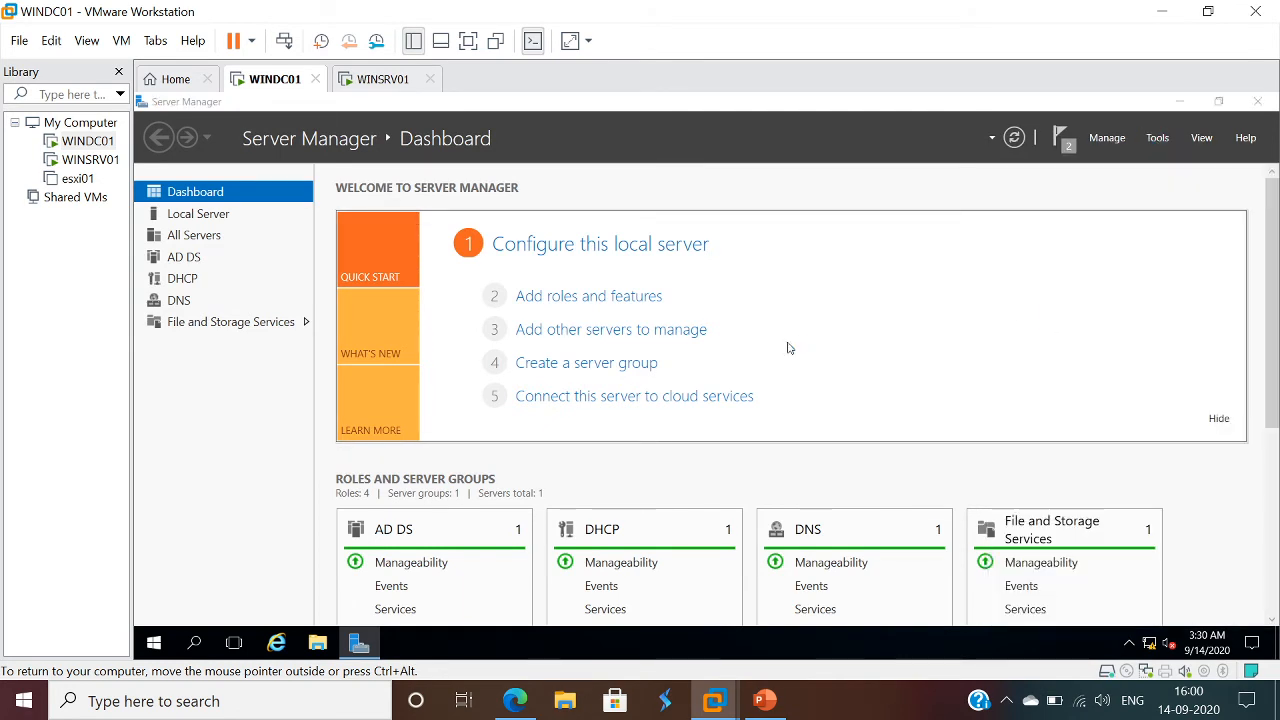
click(624, 164)
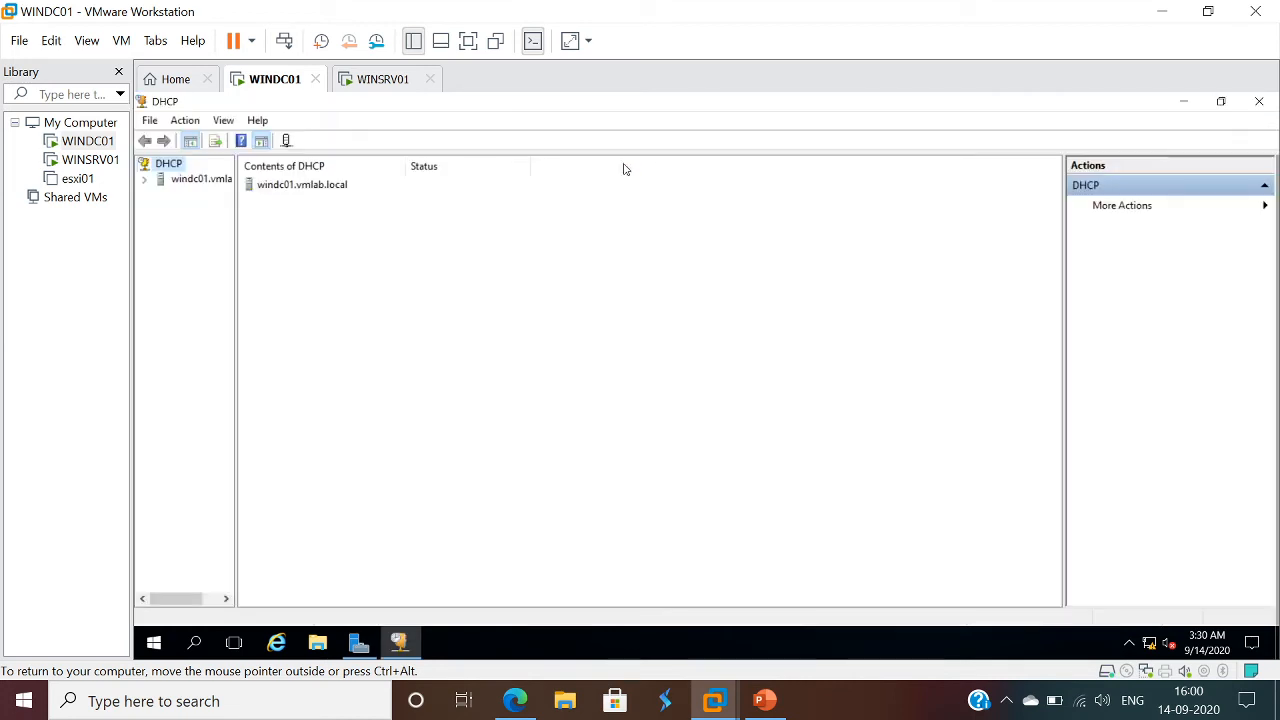
click(145, 180)
drag(237, 270, 391, 281)
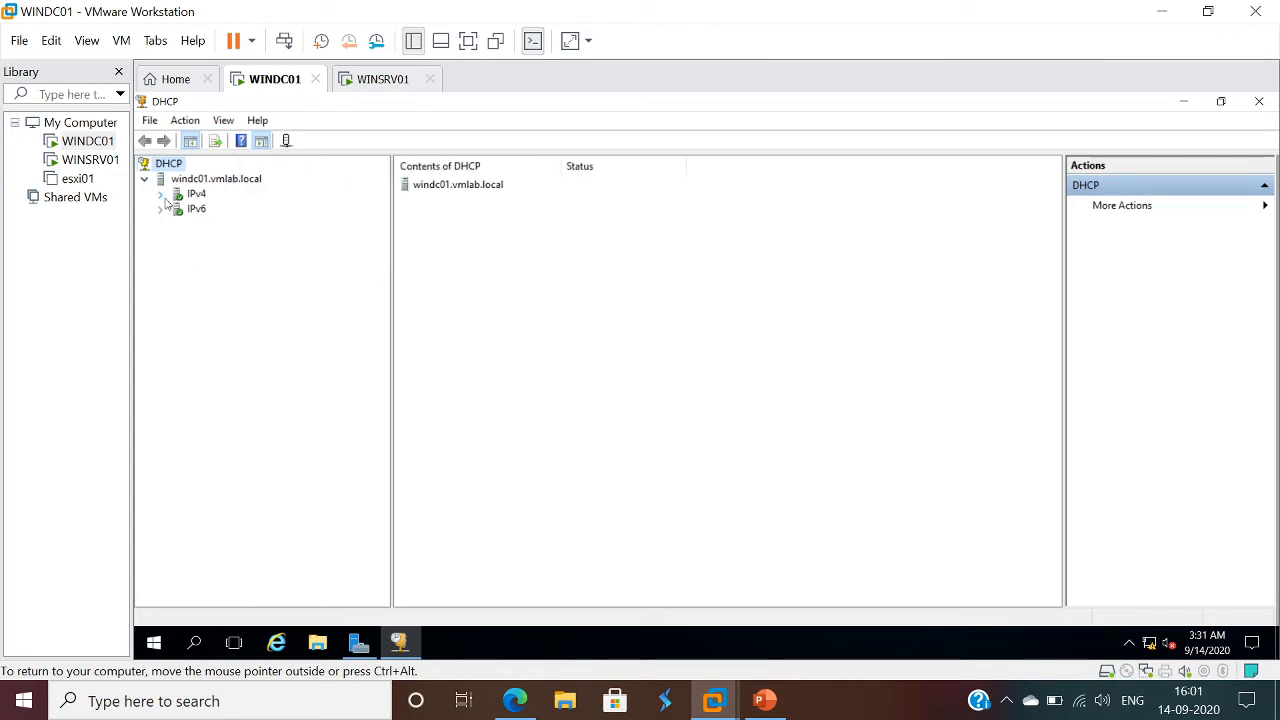
click(161, 195)
click(160, 256)
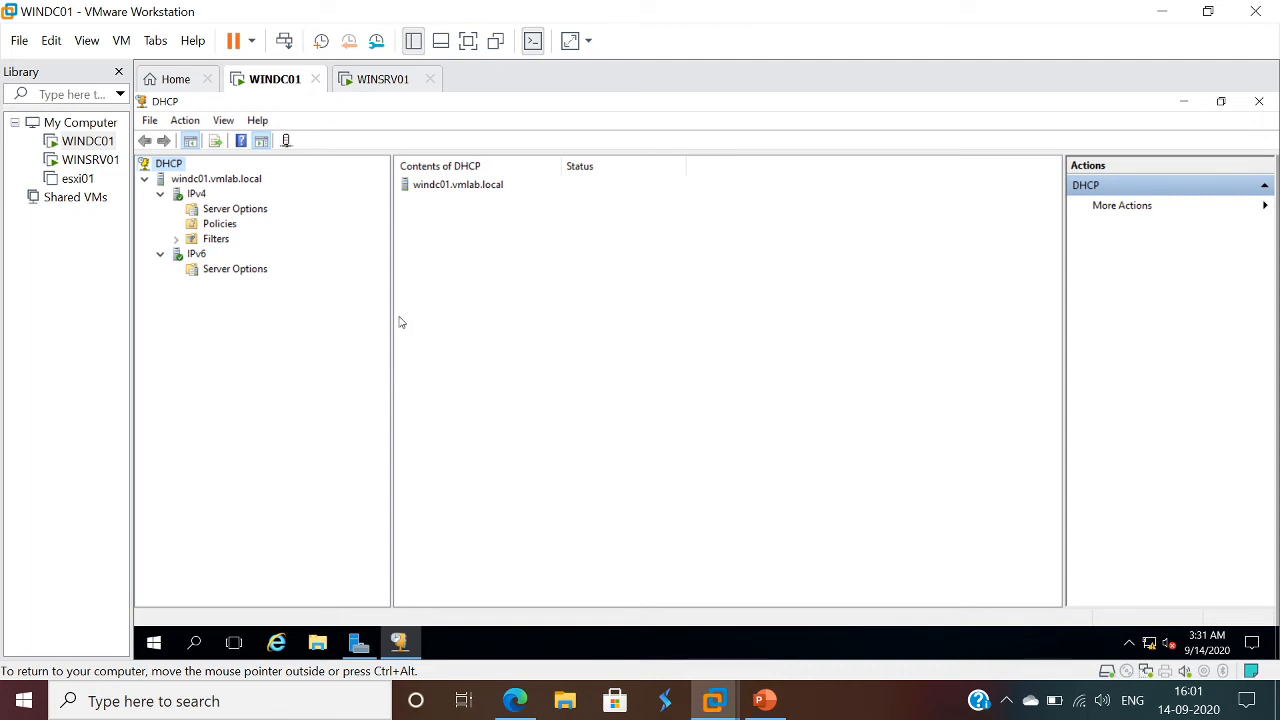
- Start a new scope under IPv4 and name it WINTEST
click(196, 195)
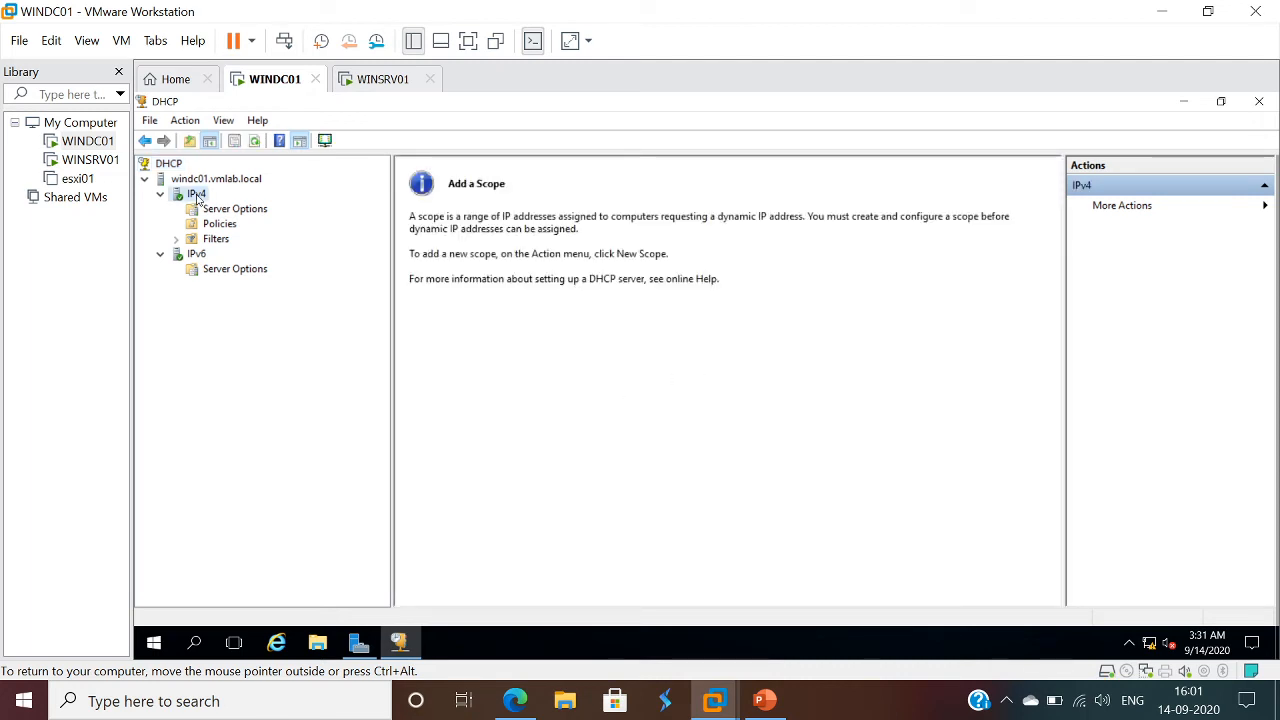
right_click(197, 196)
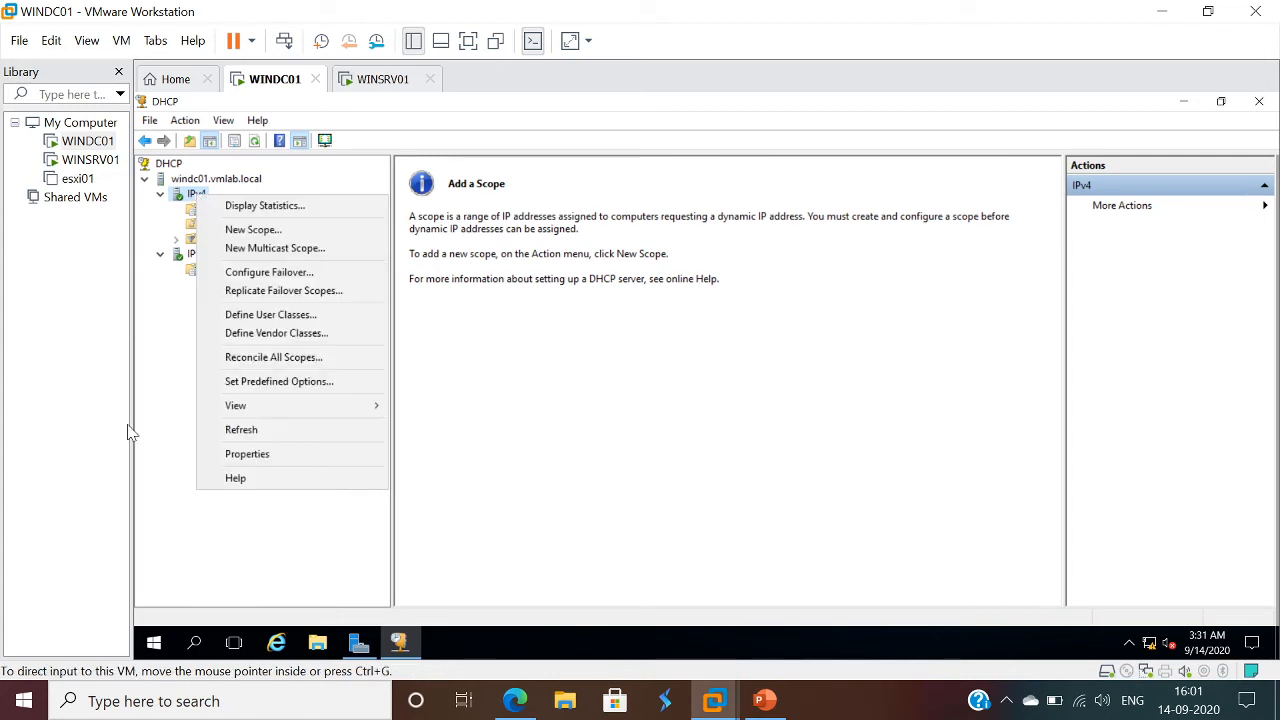
click(252, 229)
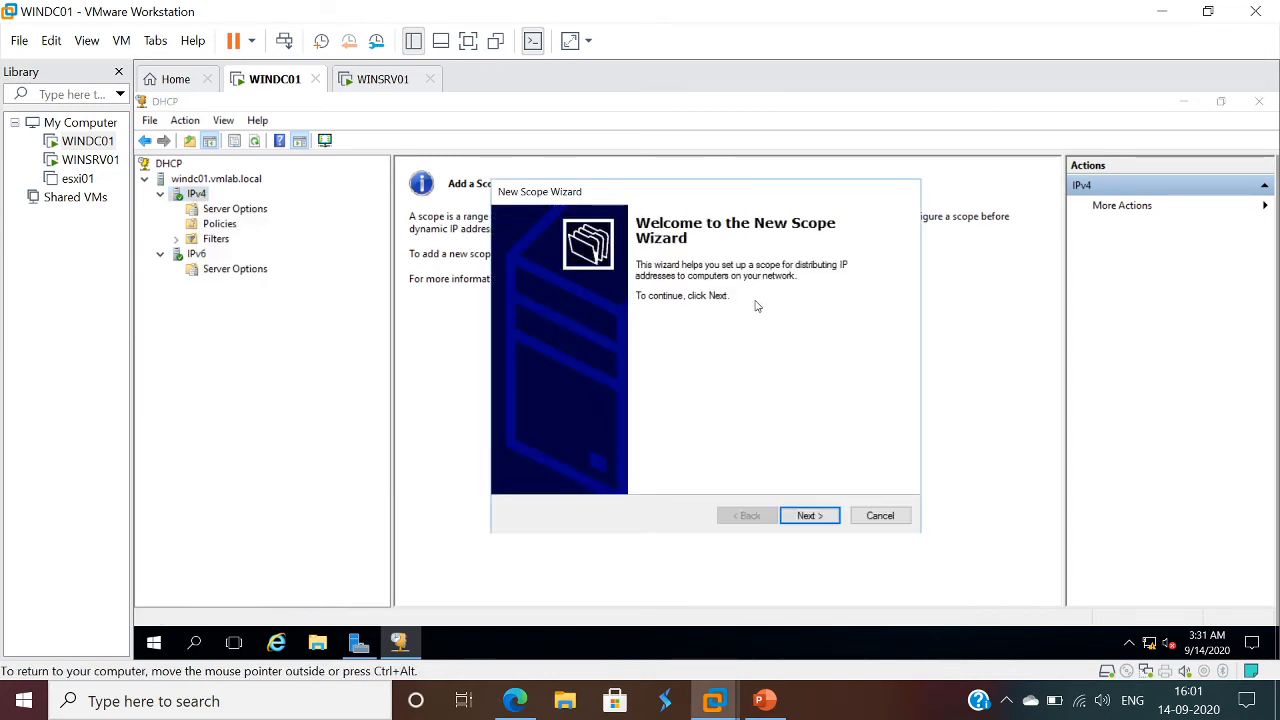
click(810, 520)
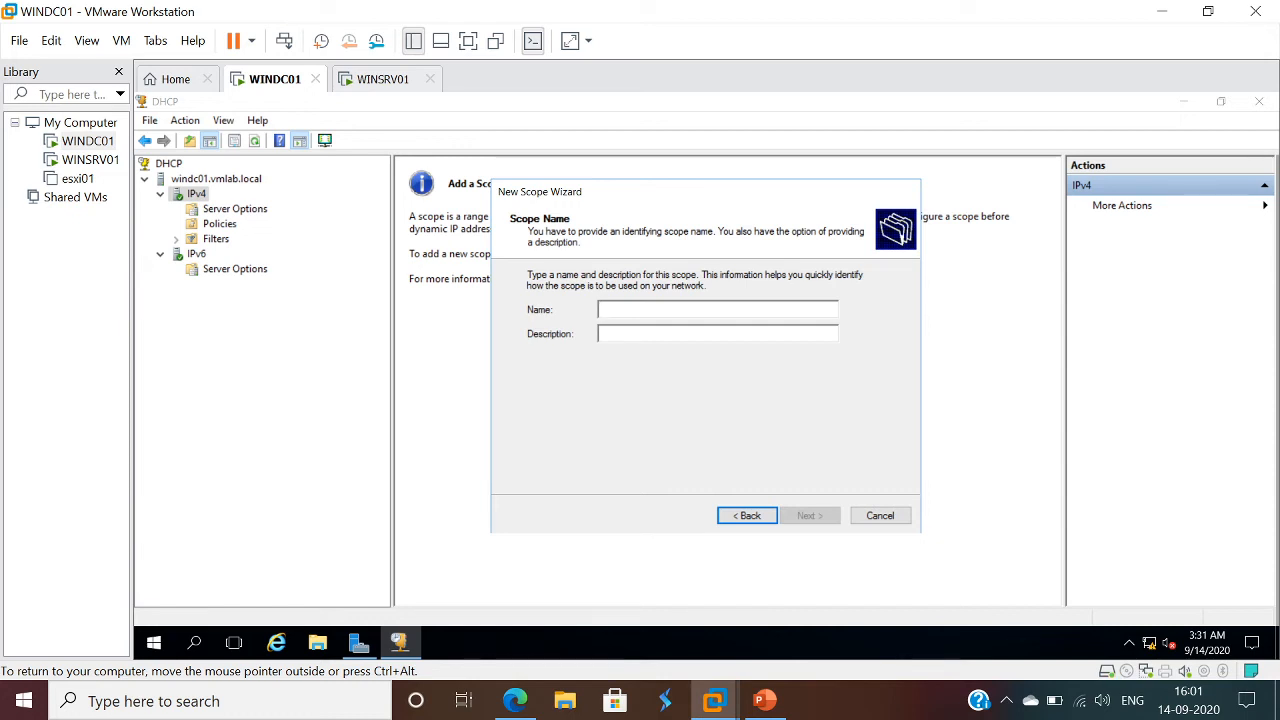
text(WINTEST)
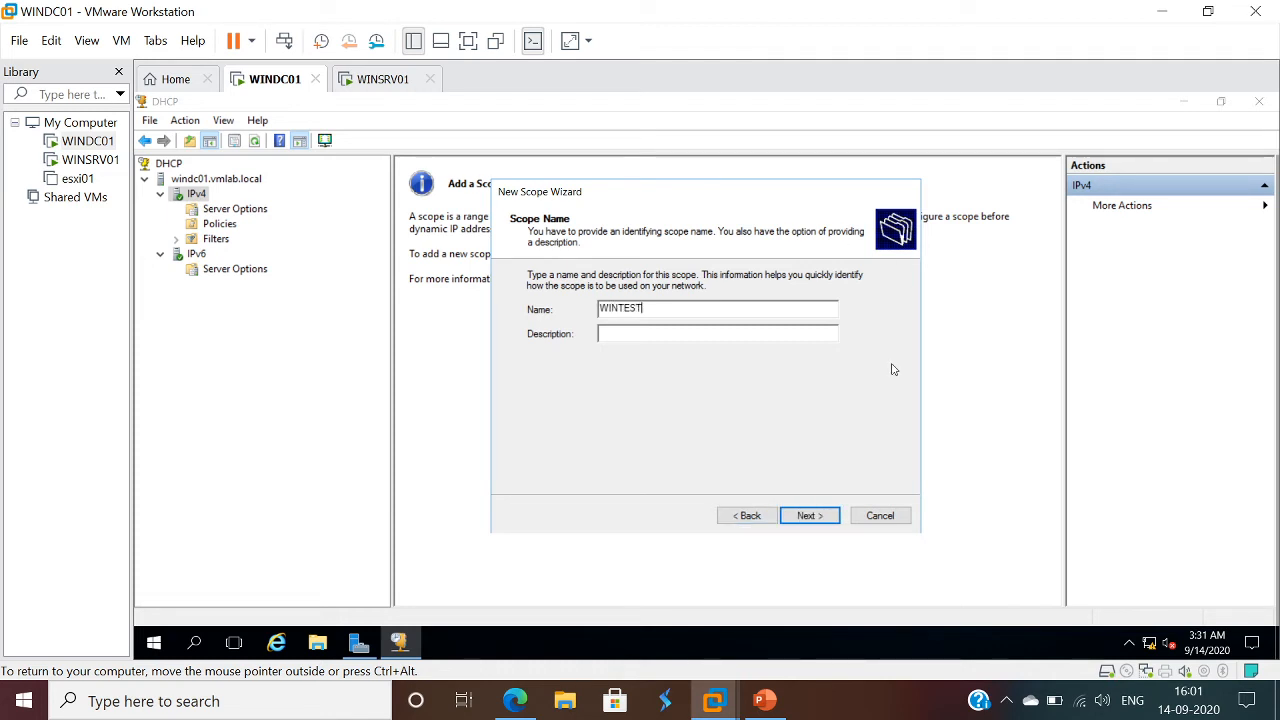
click(809, 516)
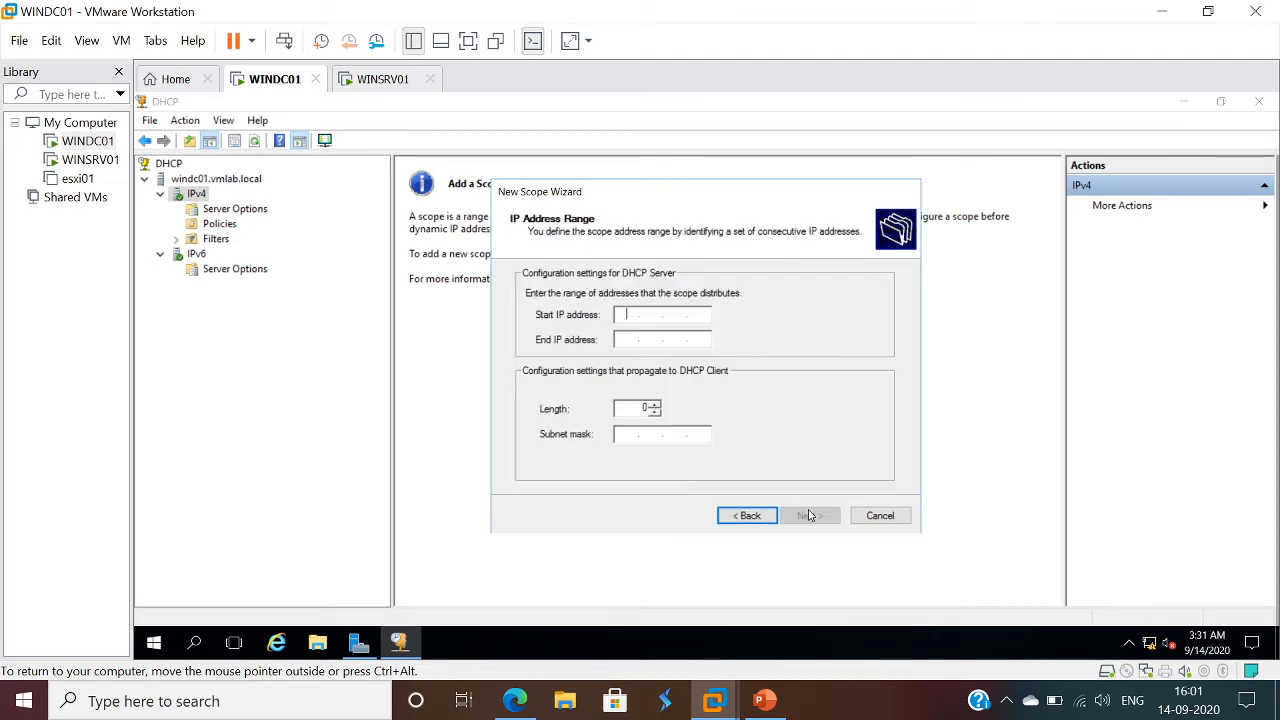
- Set the scope's address range from 192.168.171.200 to 192.168.171.250 and continue
text(192 . 168 . 171 . 200)
key(Tab)
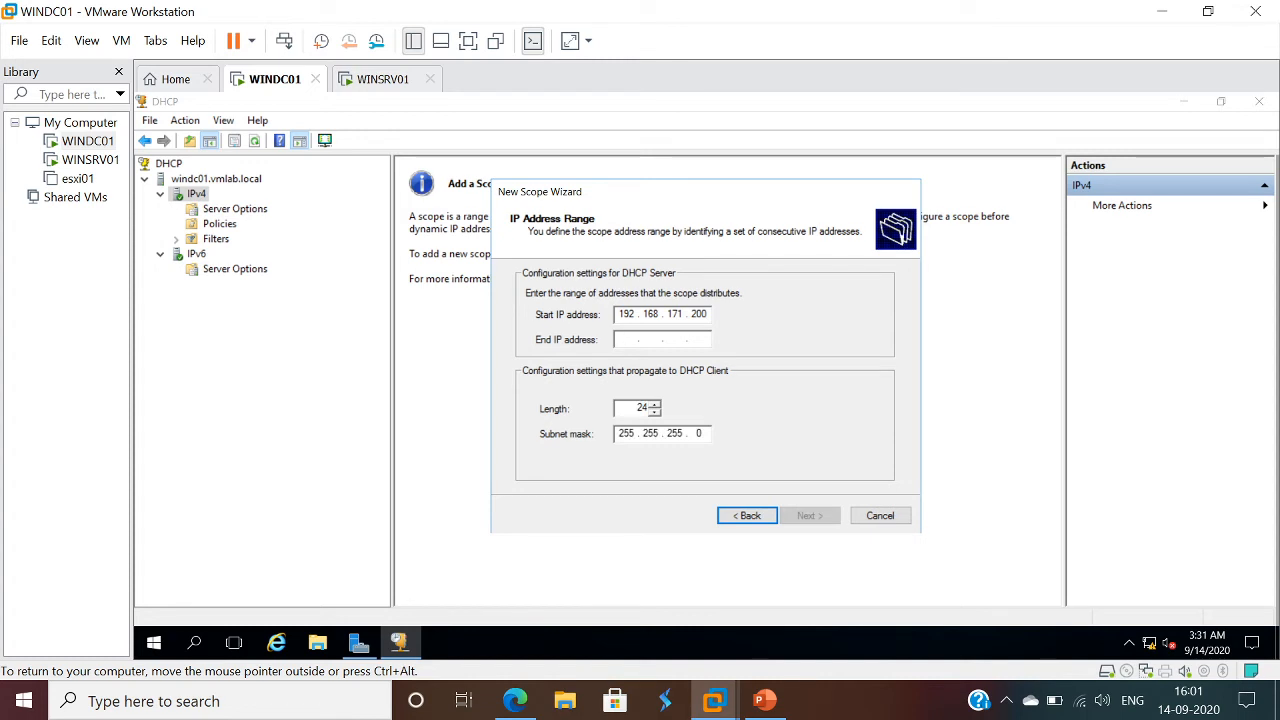
text(192 . 168 . 171 .)
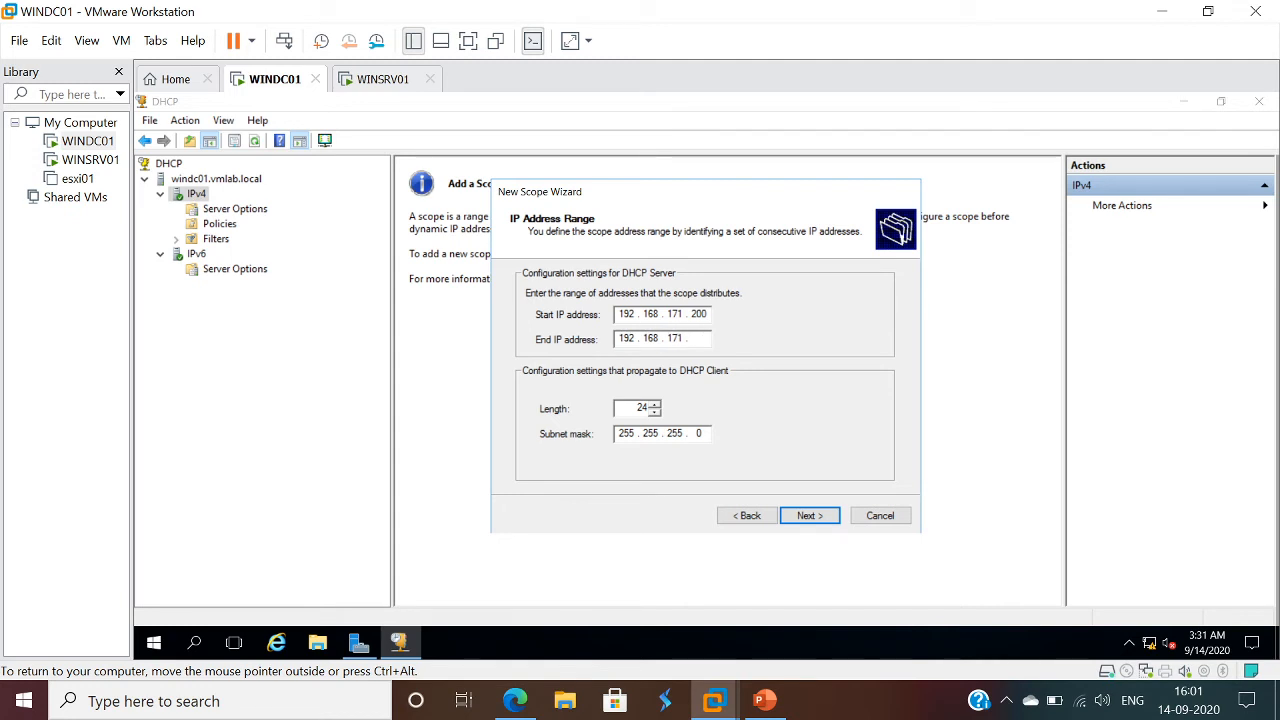
text( 250)
click(810, 515)
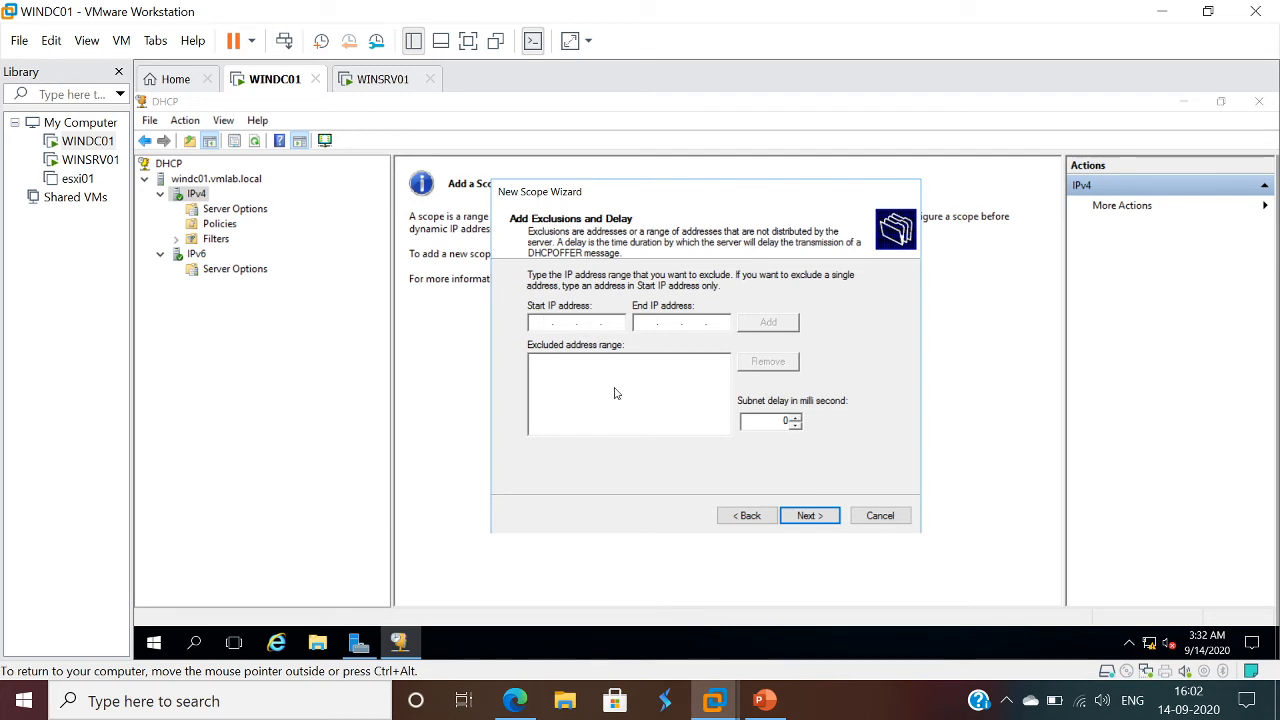
- Keep the exclusions empty and the lease duration at its default, and choose to configure the scope's DHCP options now
click(811, 515)
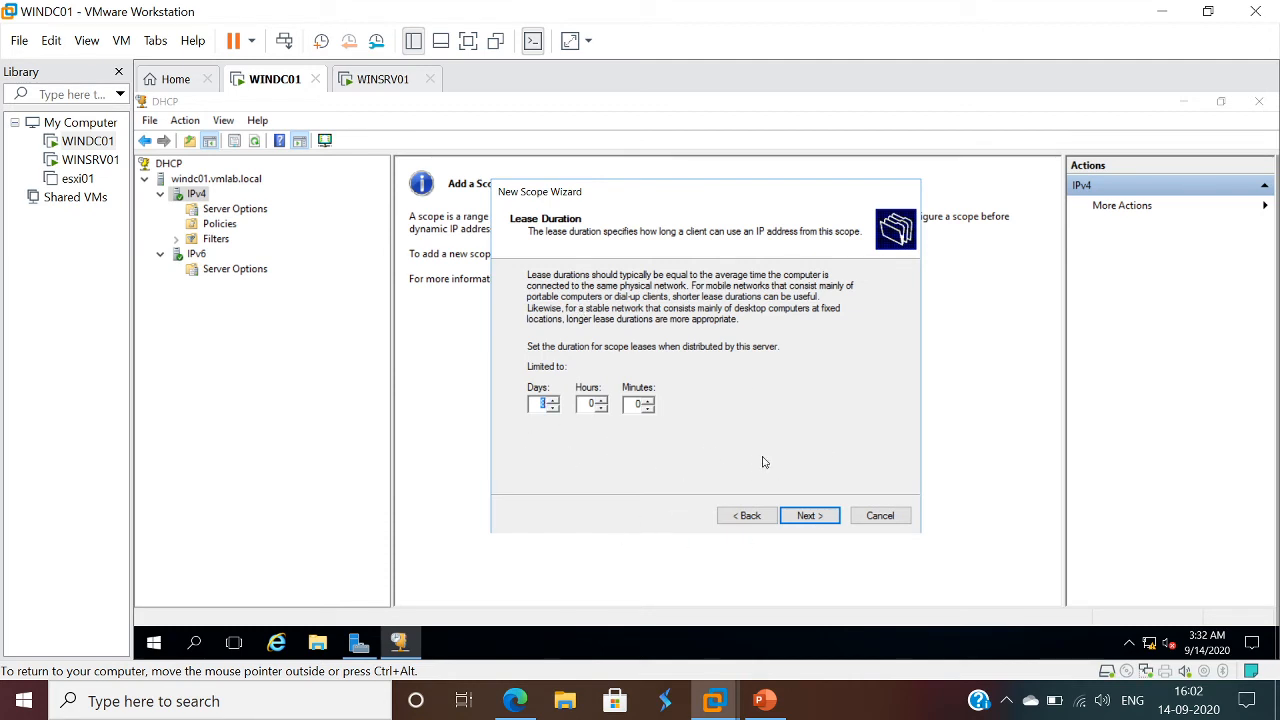
click(826, 526)
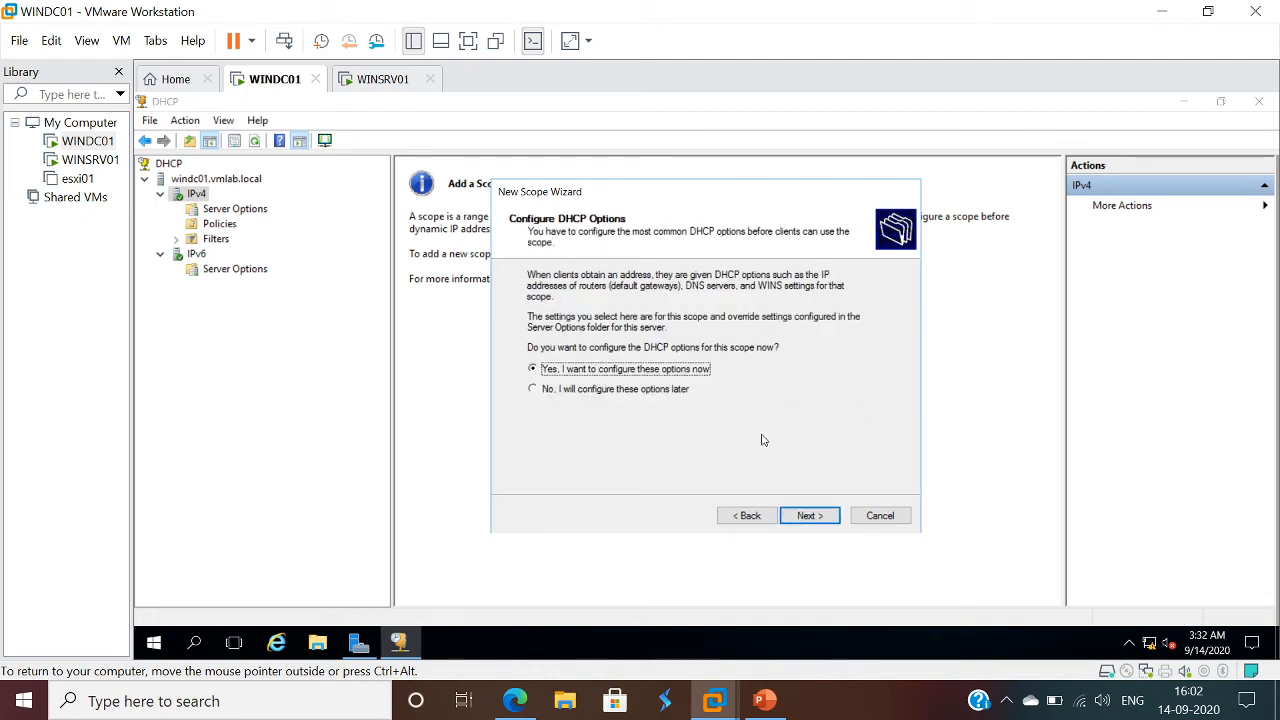
click(818, 516)
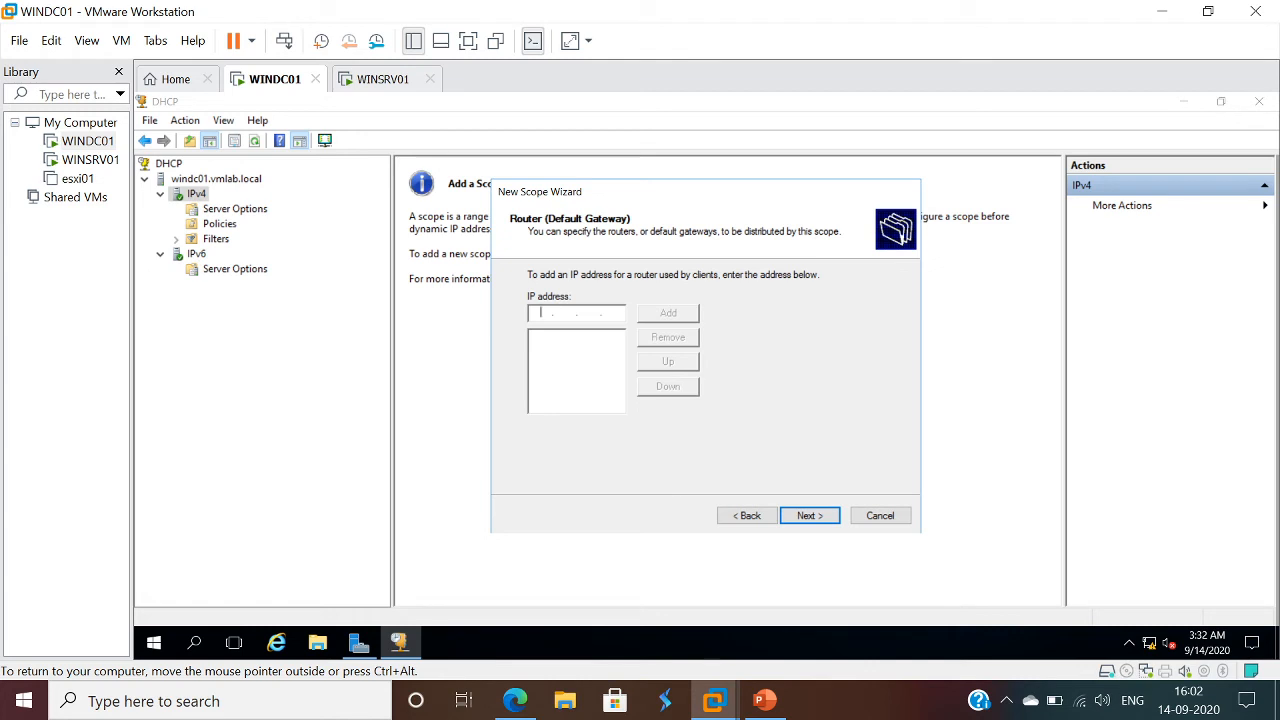
- Add 192.168.171.2 as the scope's router (default gateway) and continue to the DNS settings
text(192.168.171.2)
click(816, 515)
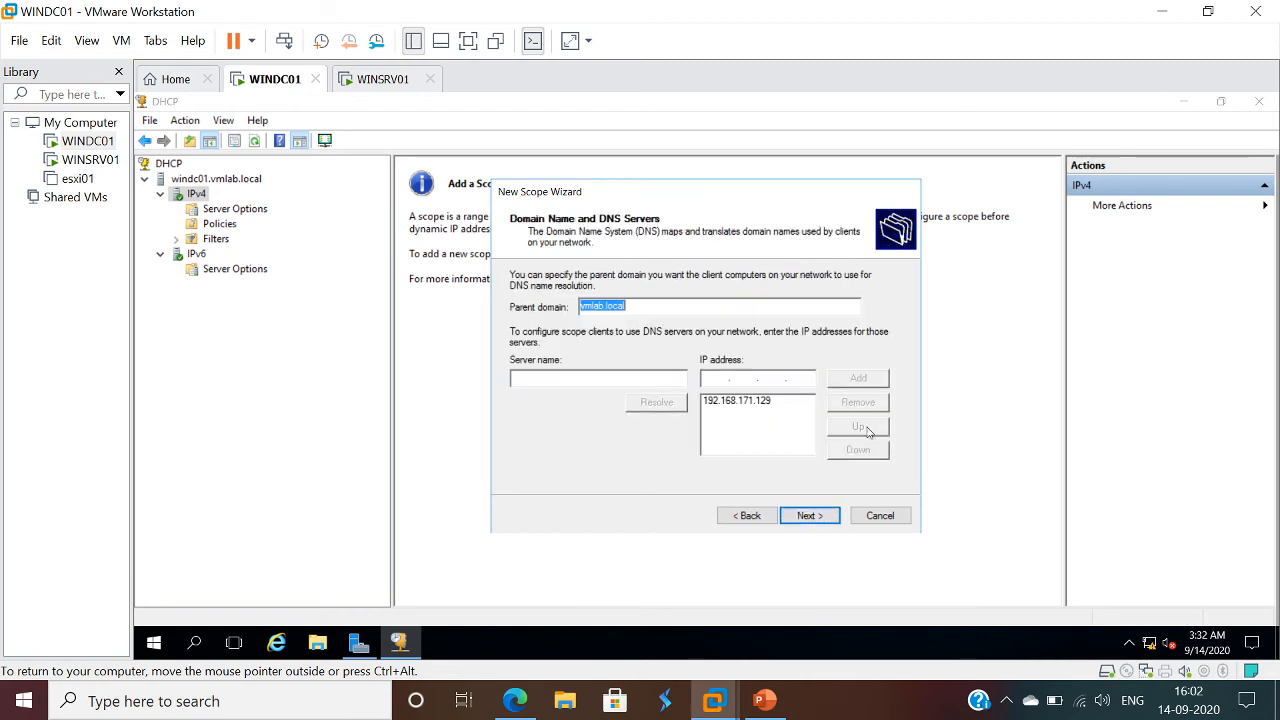
click(752, 512)
click(675, 315)
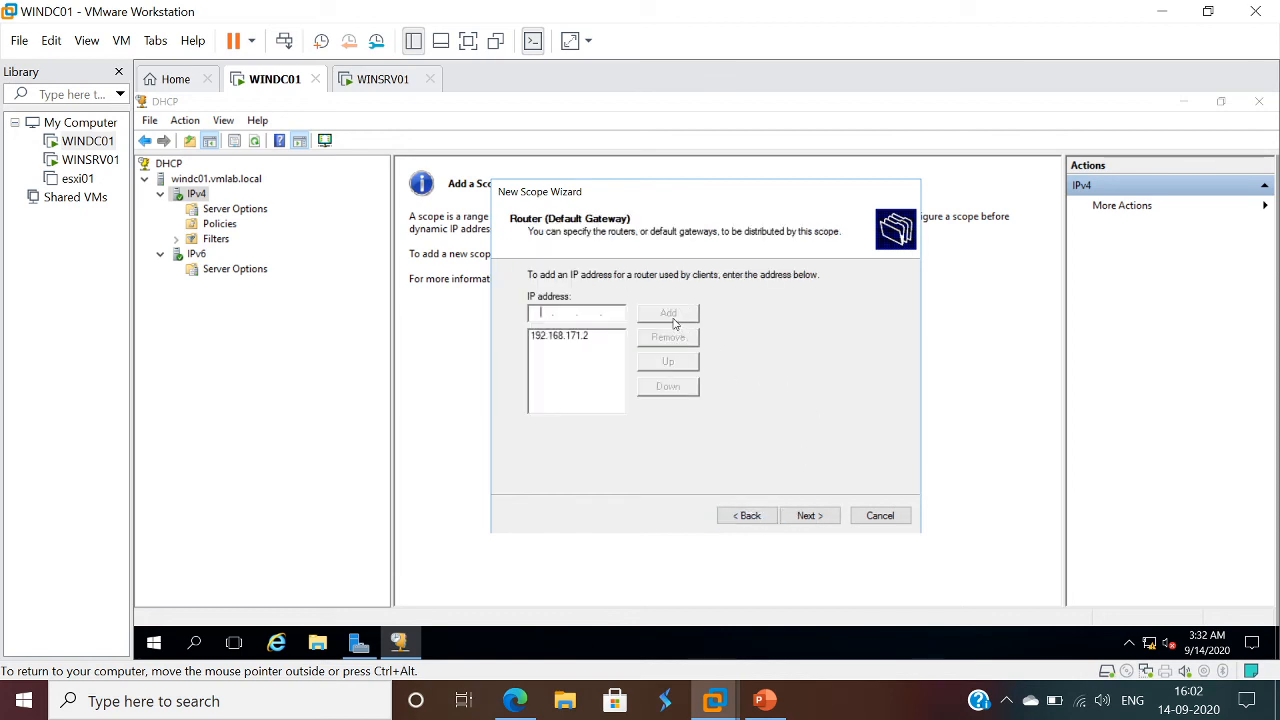
click(810, 516)
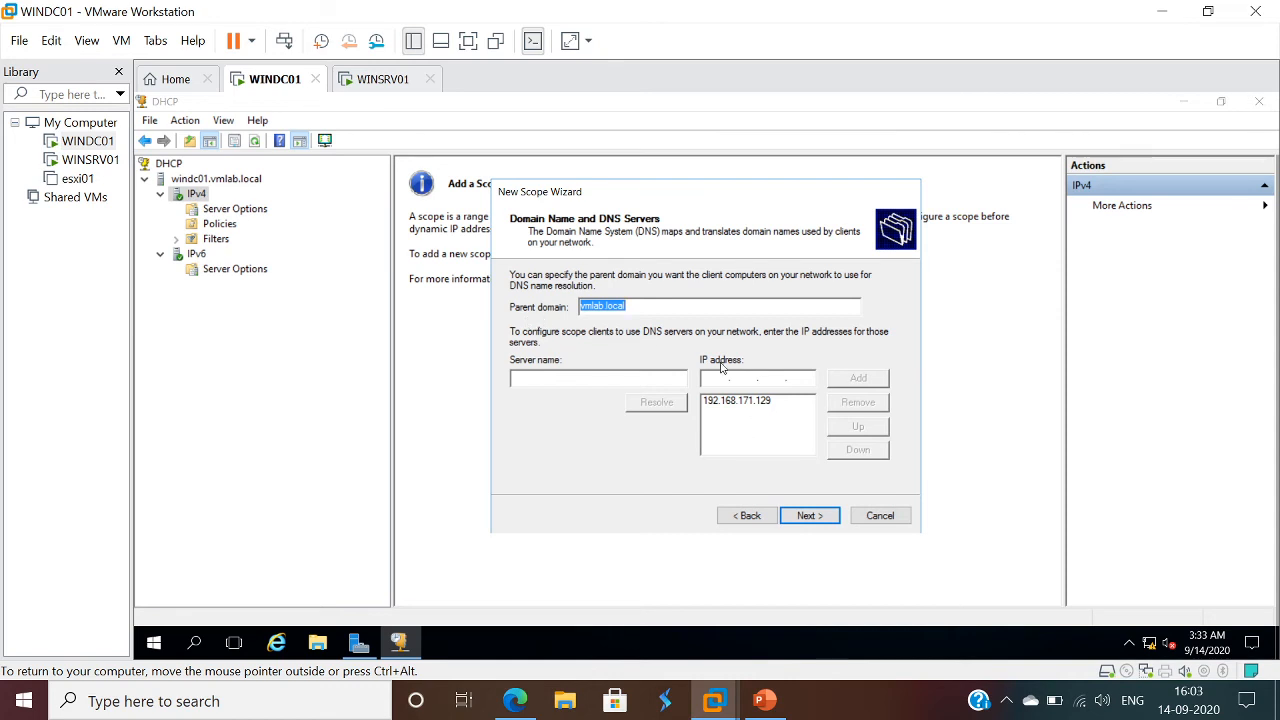
- Accept the prefilled DNS and WINS server settings, activate the scope immediately and finish the wizard
click(812, 516)
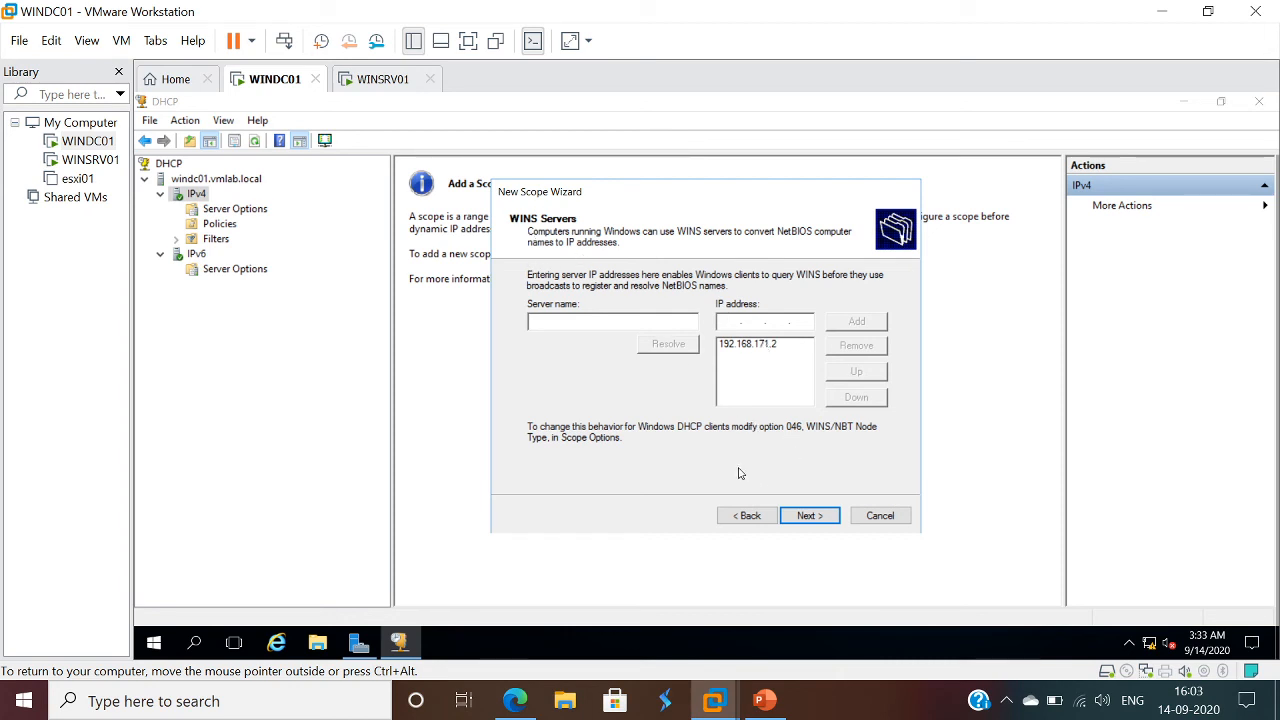
click(811, 517)
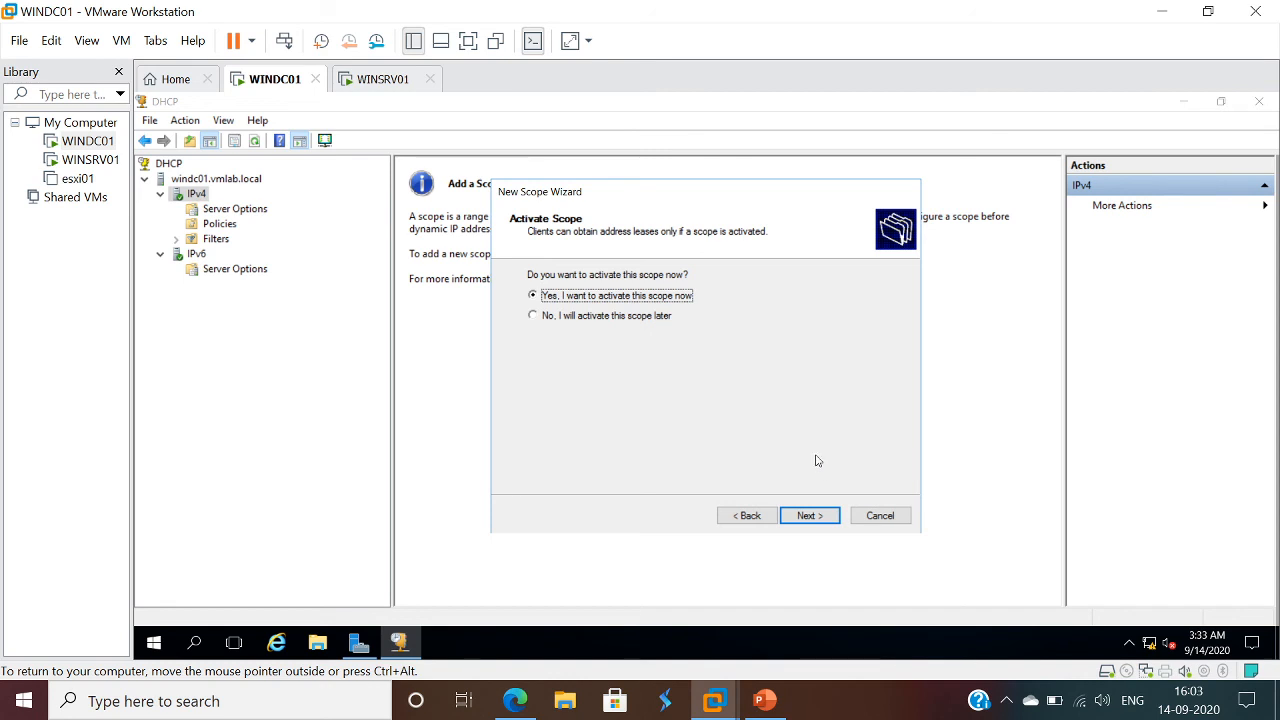
click(818, 524)
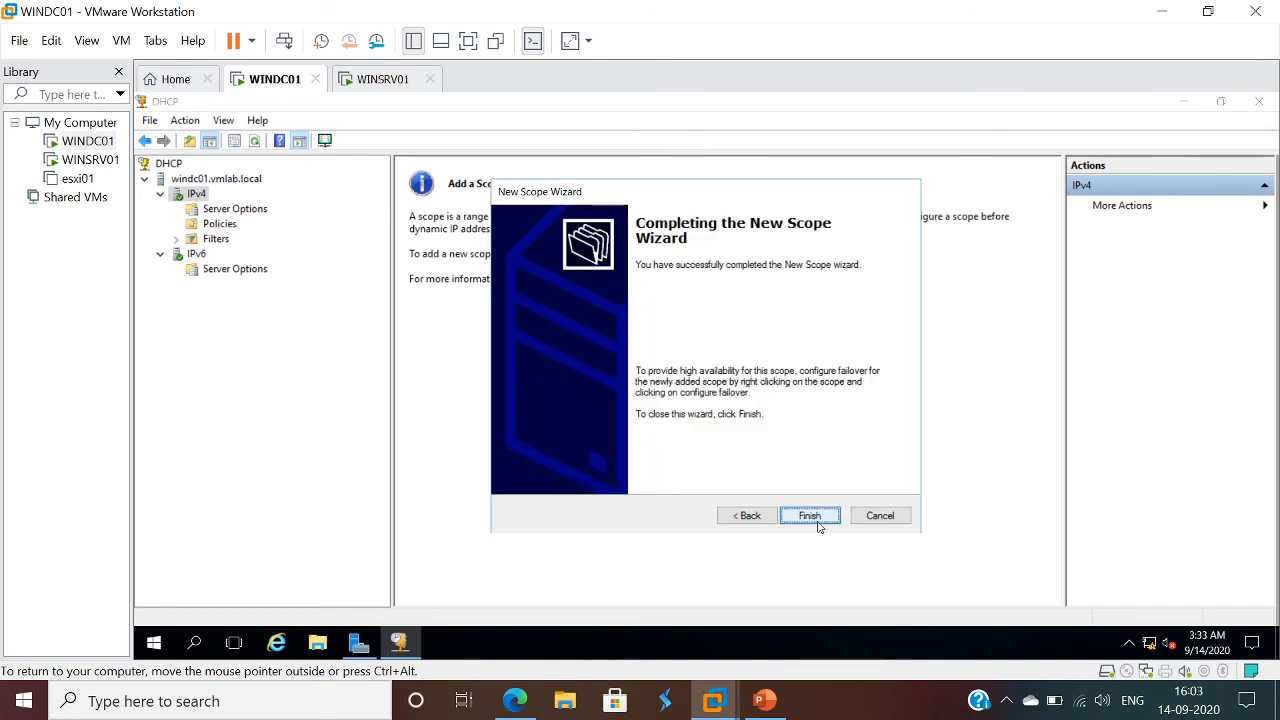
click(815, 517)
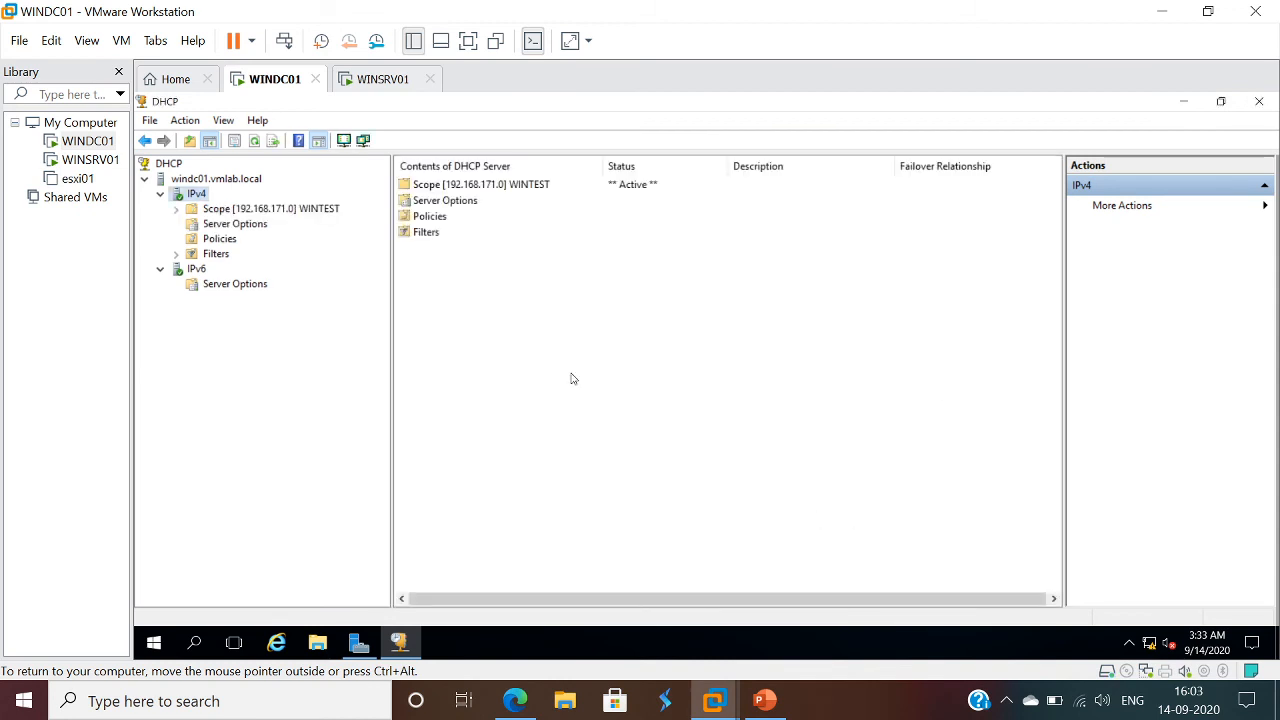
- Expand the WINTEST scope and examine its address pool, address leases, reservations and scope options
click(178, 209)
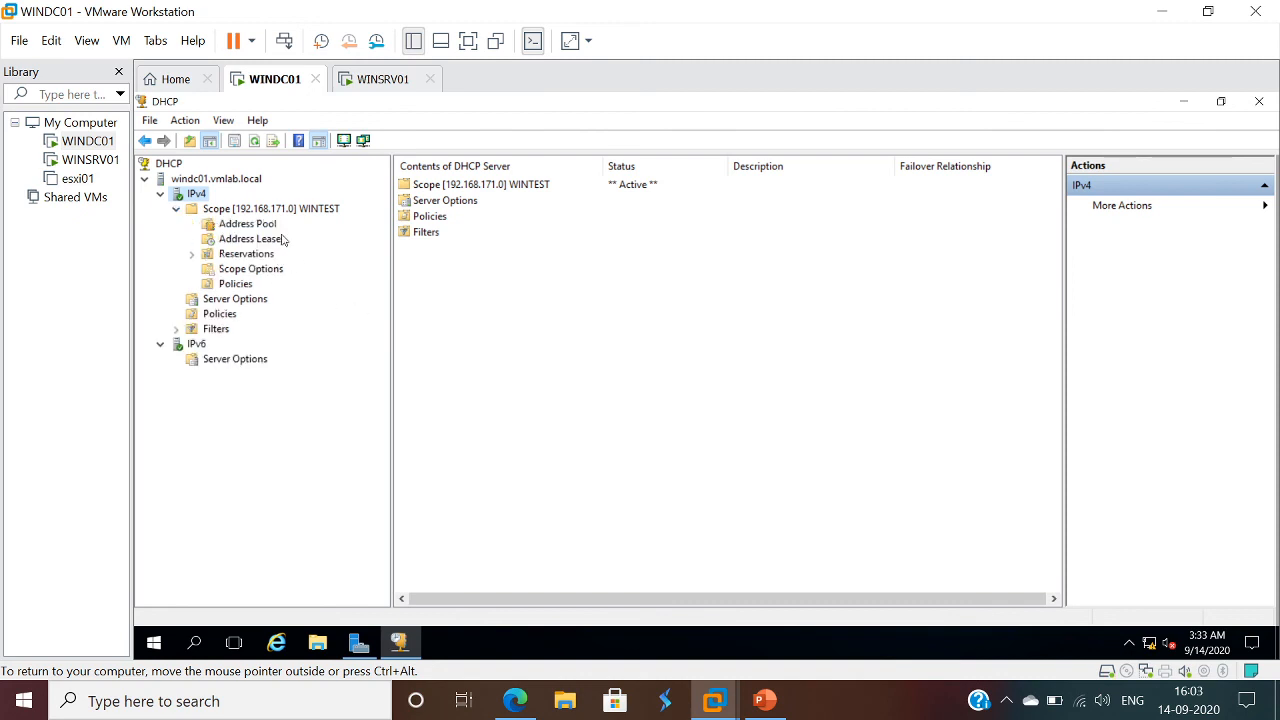
click(248, 225)
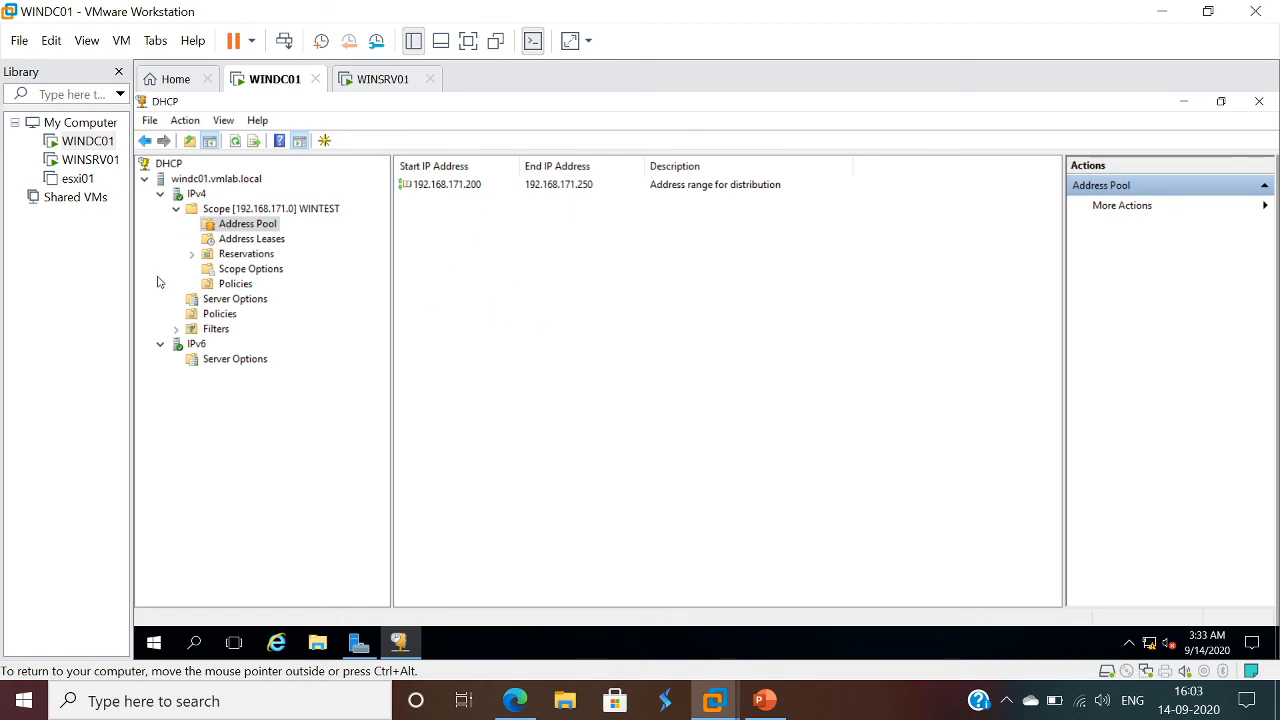
click(249, 253)
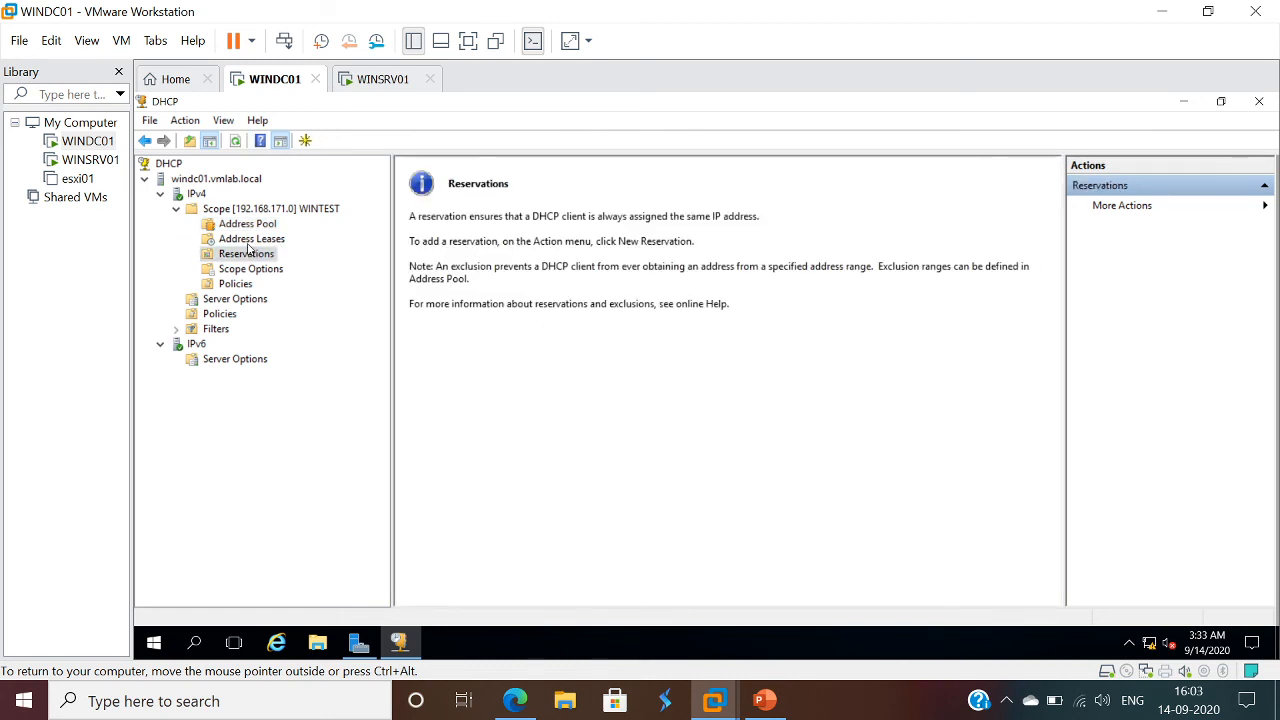
click(260, 239)
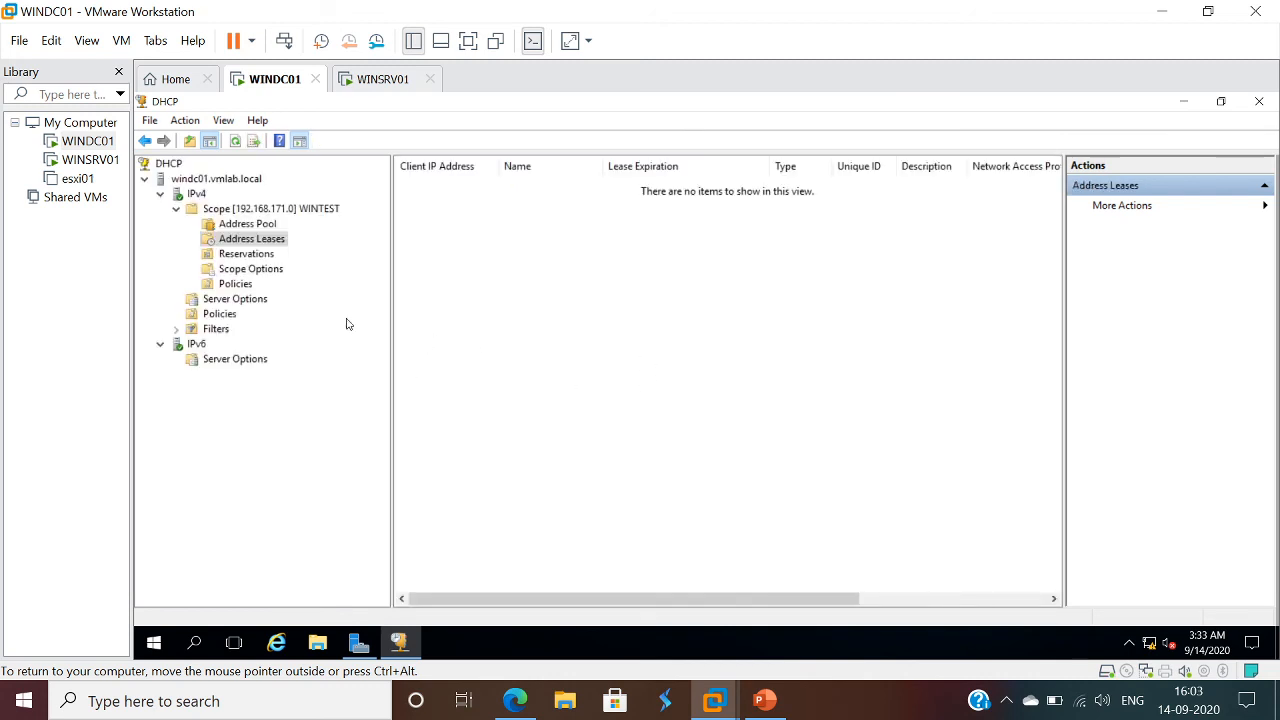
click(245, 224)
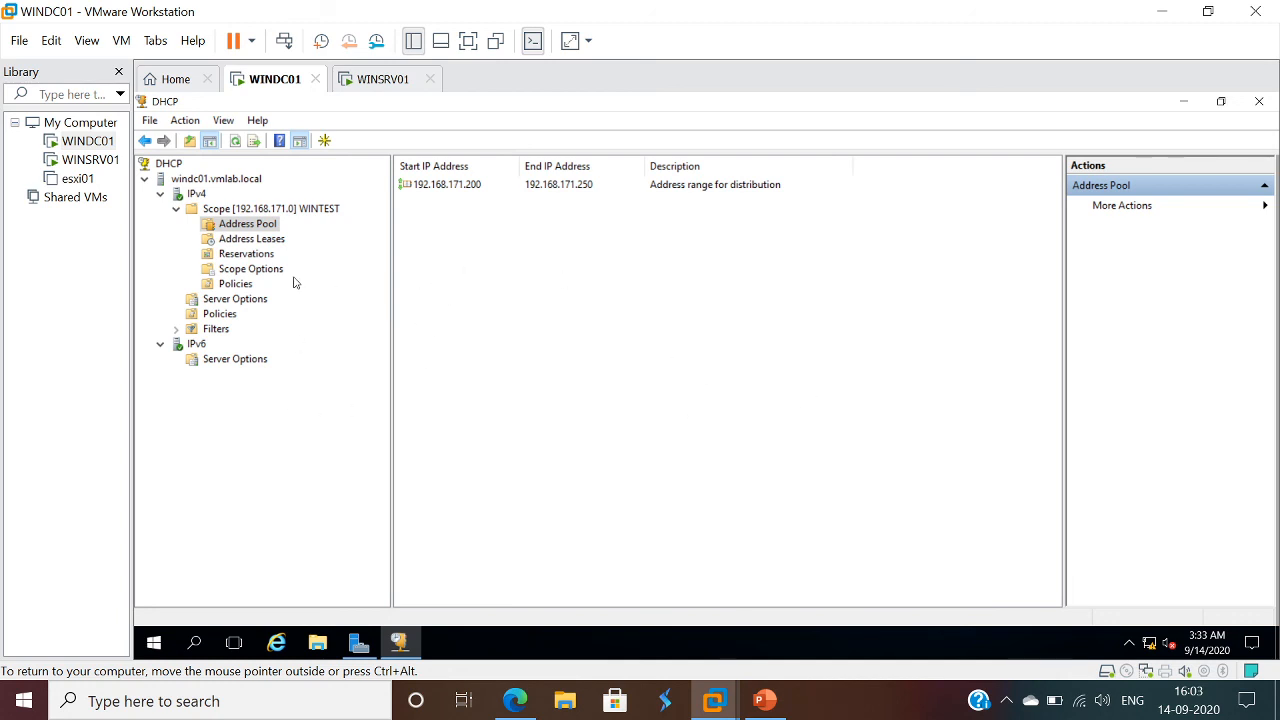
click(251, 241)
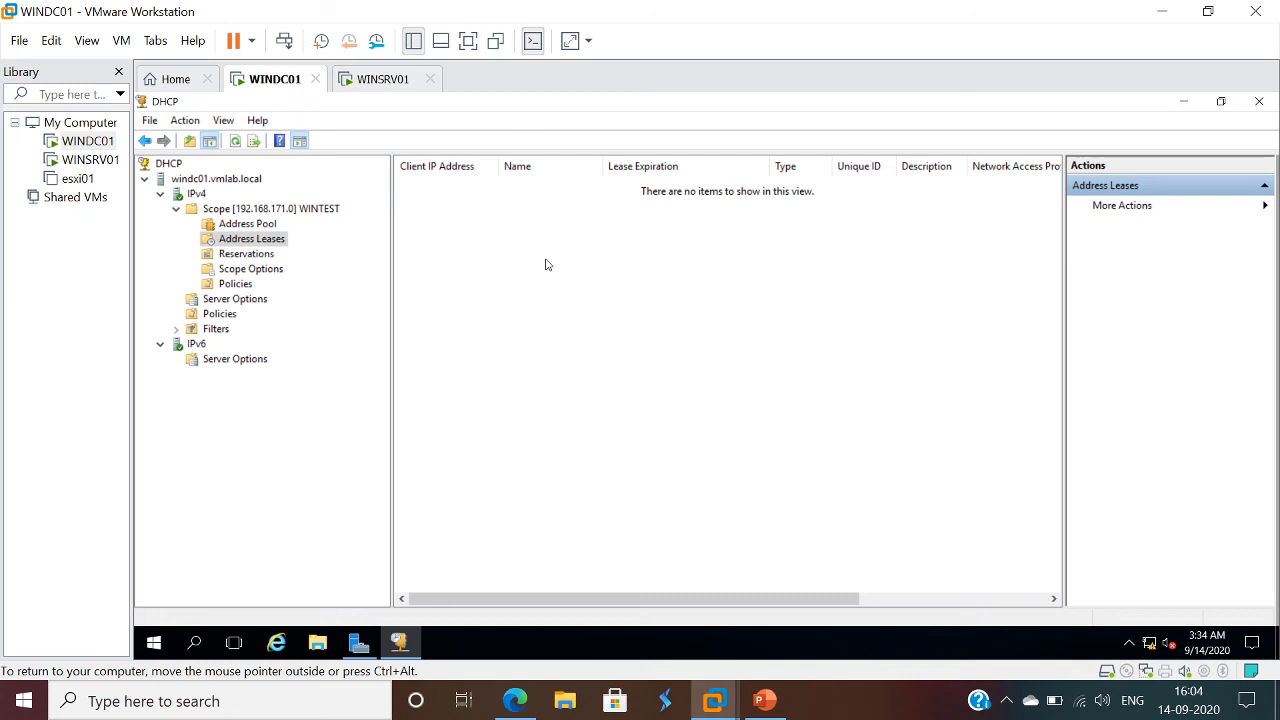
click(246, 256)
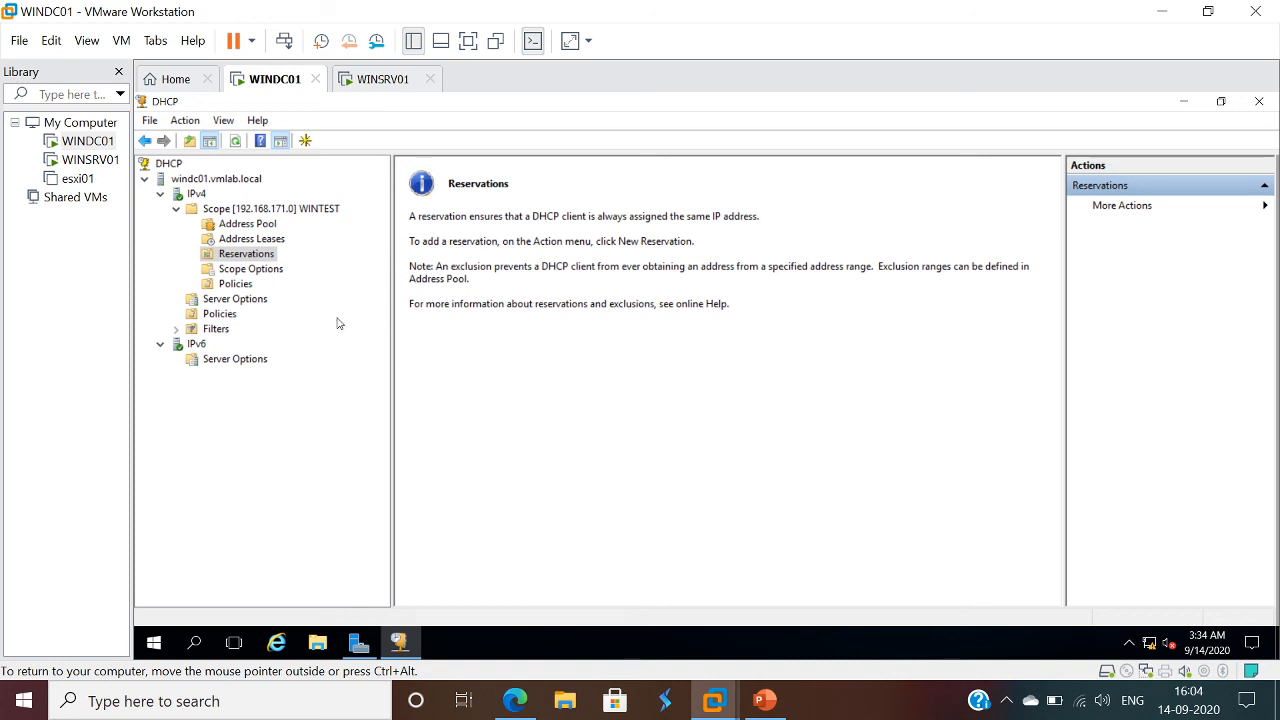
click(247, 272)
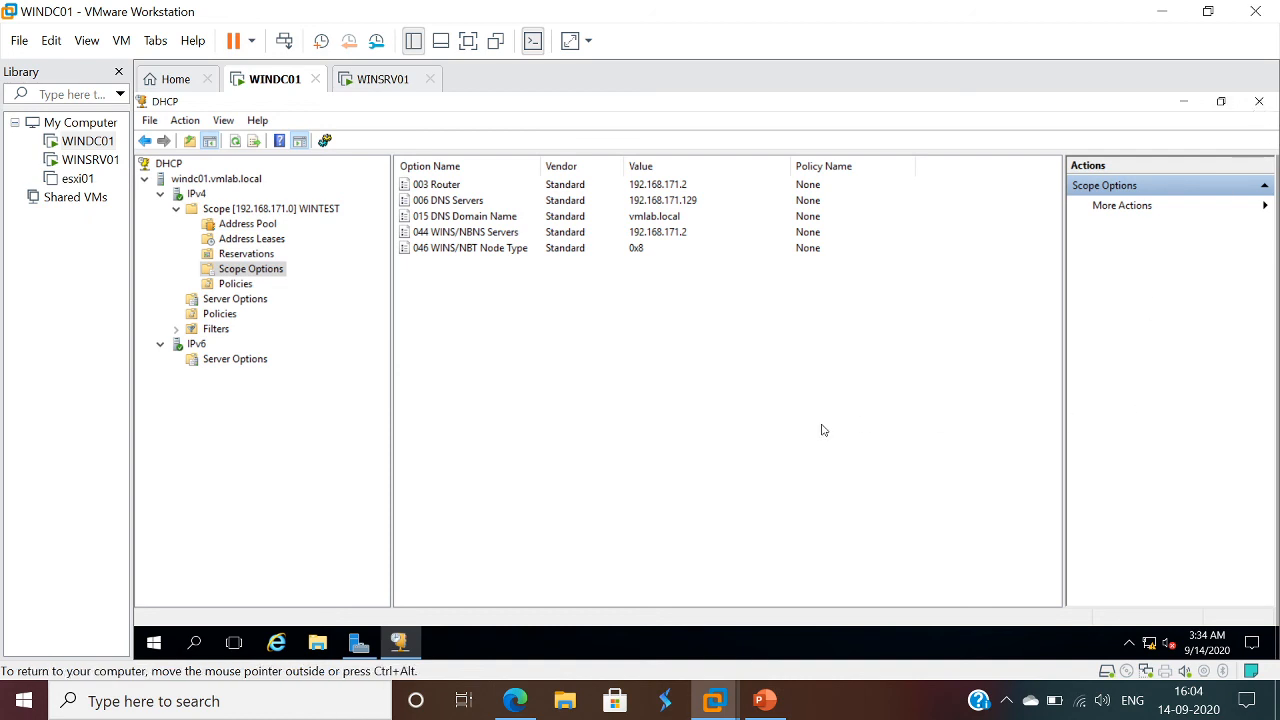
- Close the DHCP console and Server Manager on WINDC01
click(1259, 101)
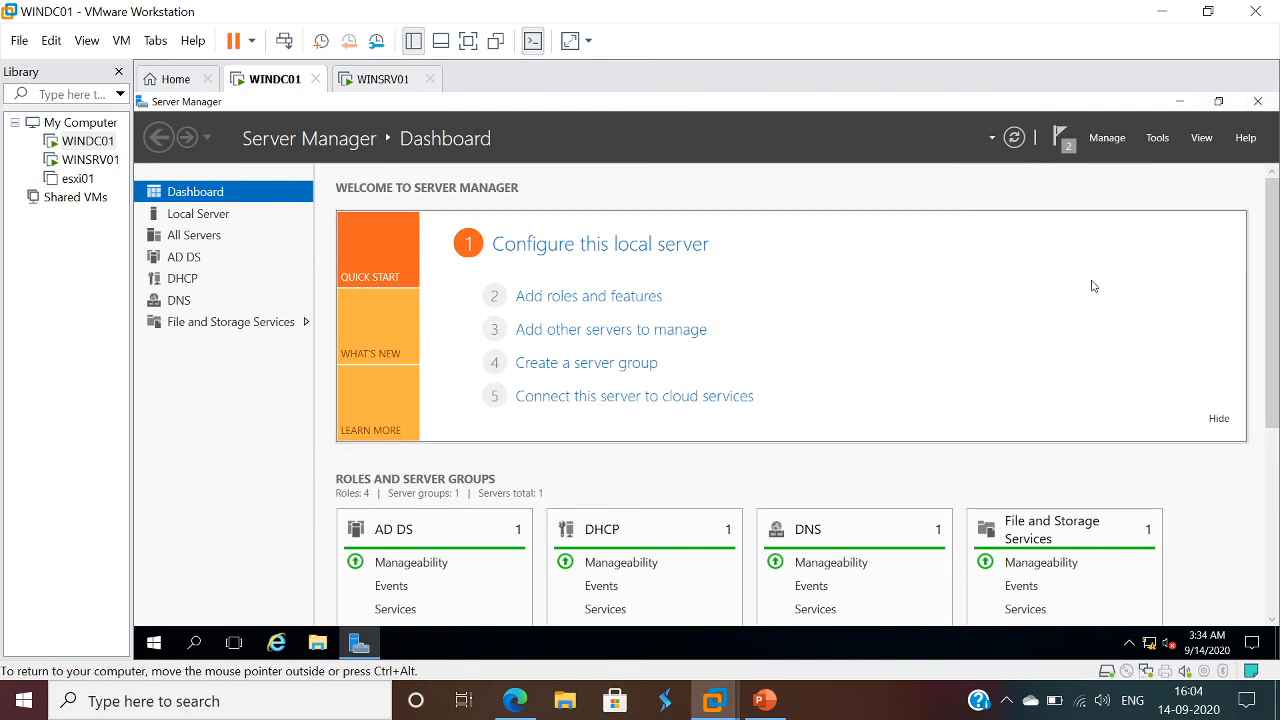
click(1257, 101)
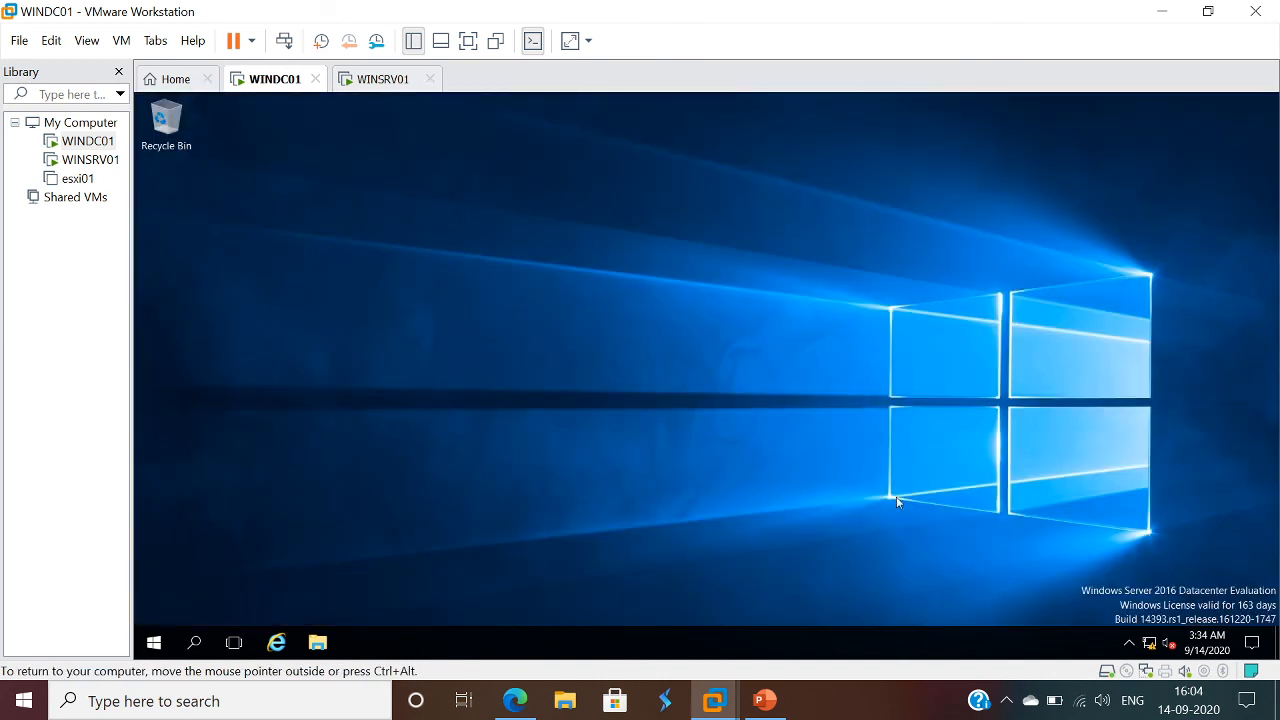
click(1006, 700)
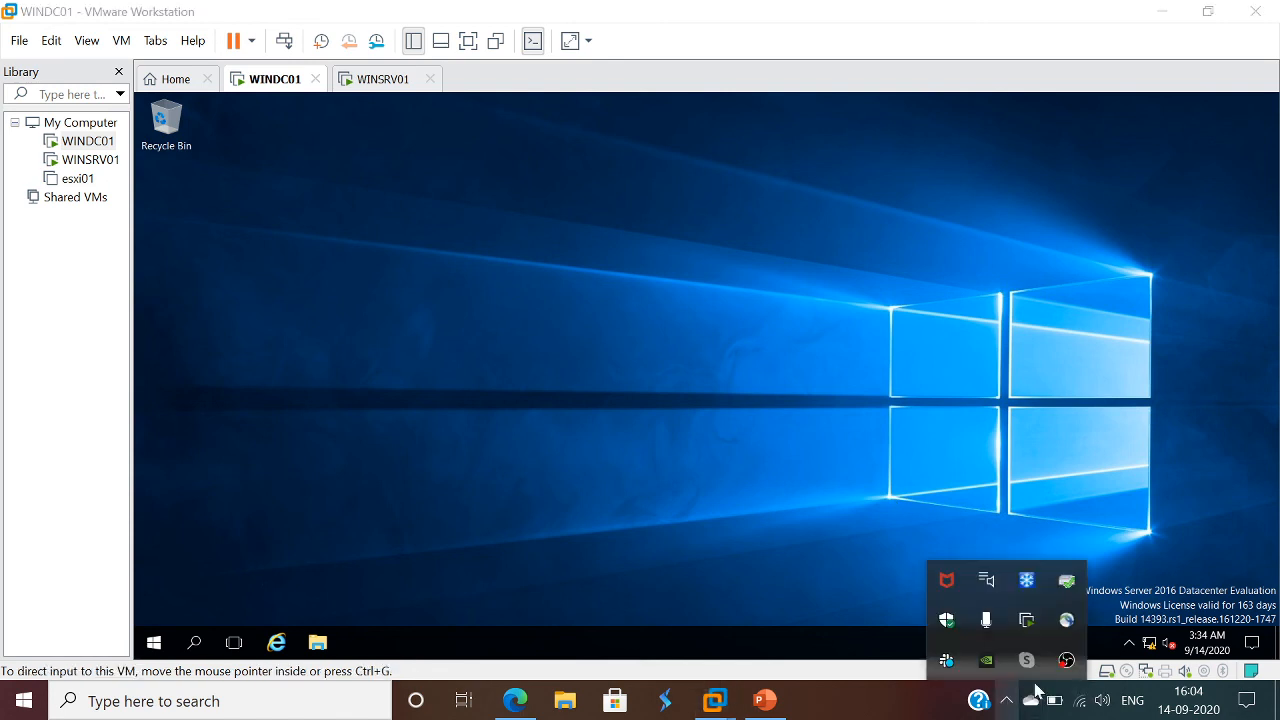